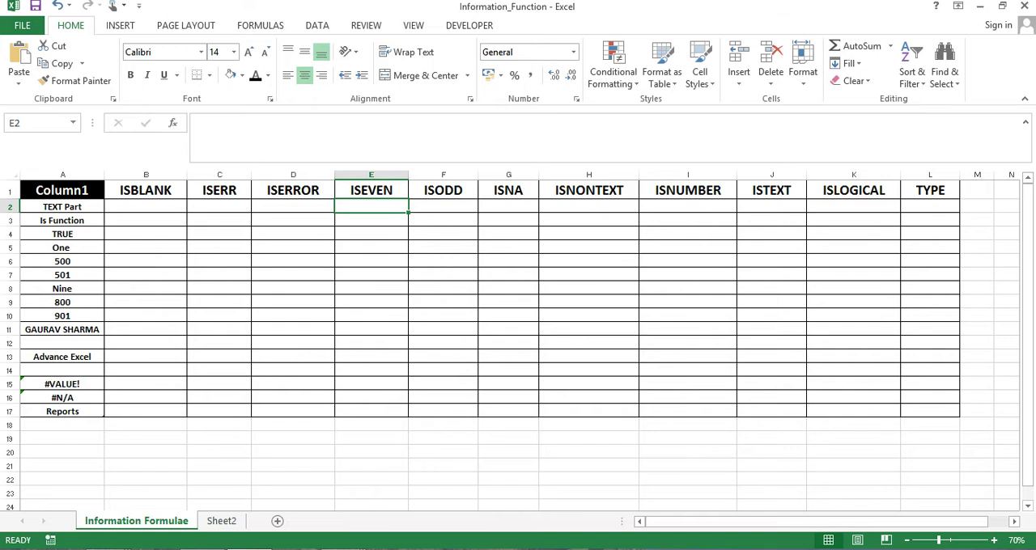
Enter an ISBLANK formula in B2 that tests the Column1 value of the same row
key("Left")
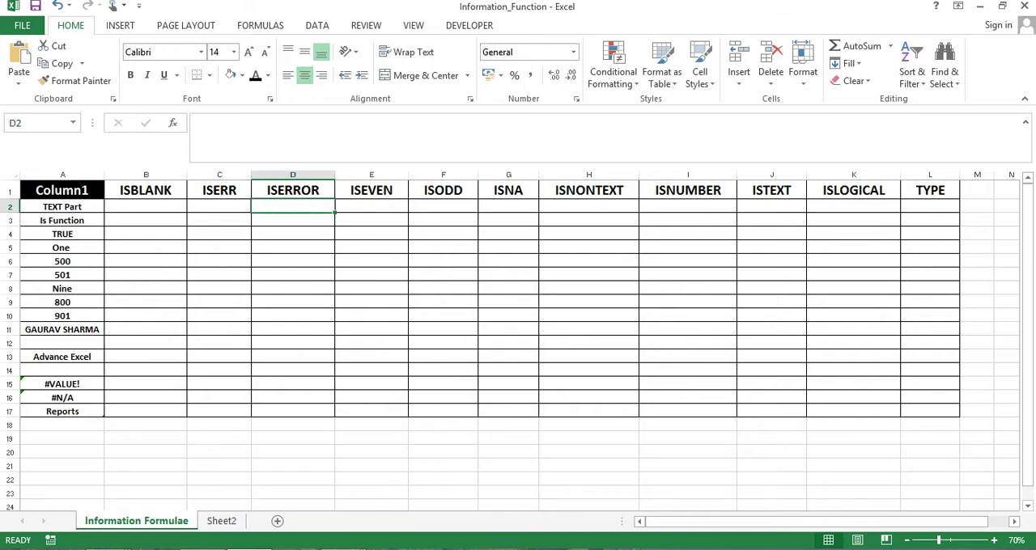
key("Left")
key("Left")
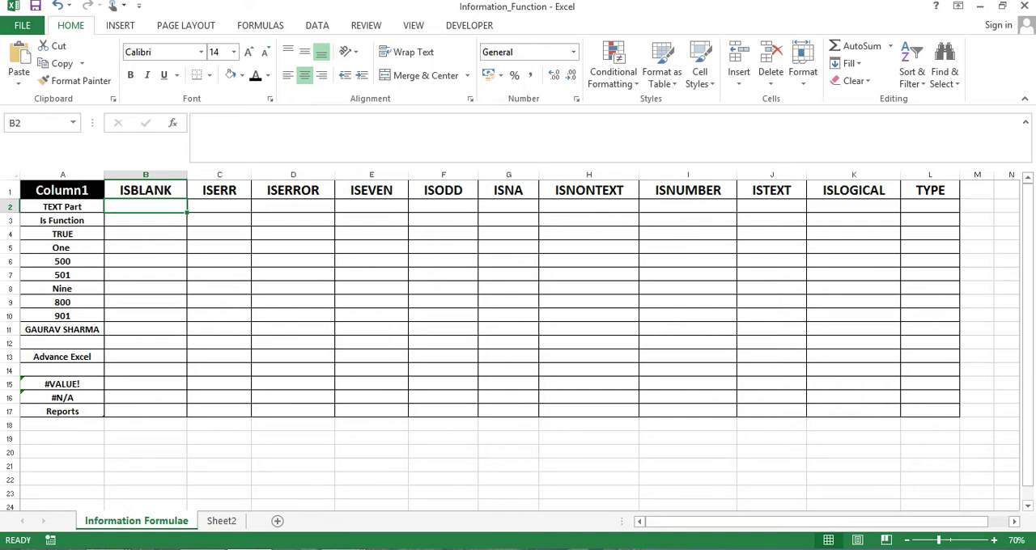
key("Up")
key("Down")
type("=ISB")
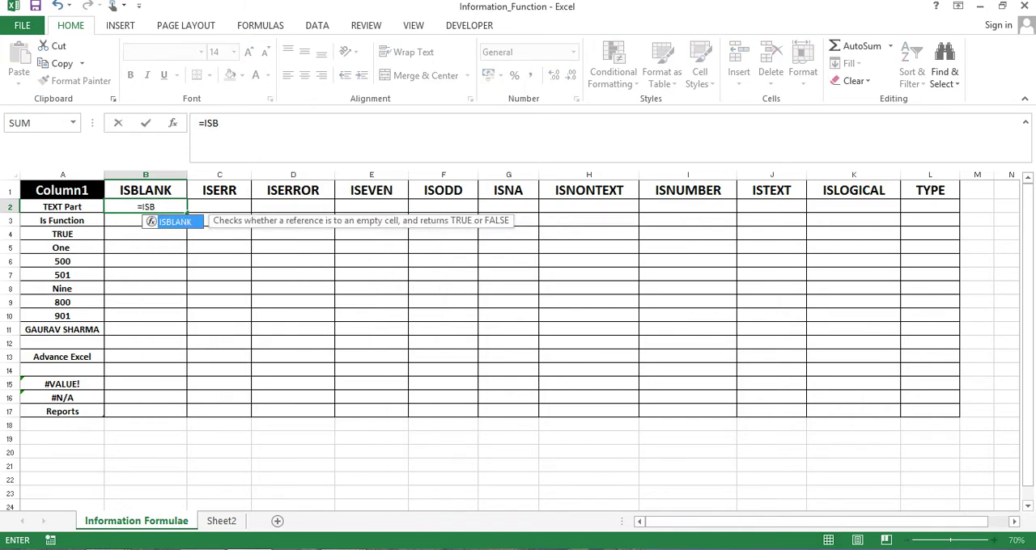
key("Tab")
key("Left")
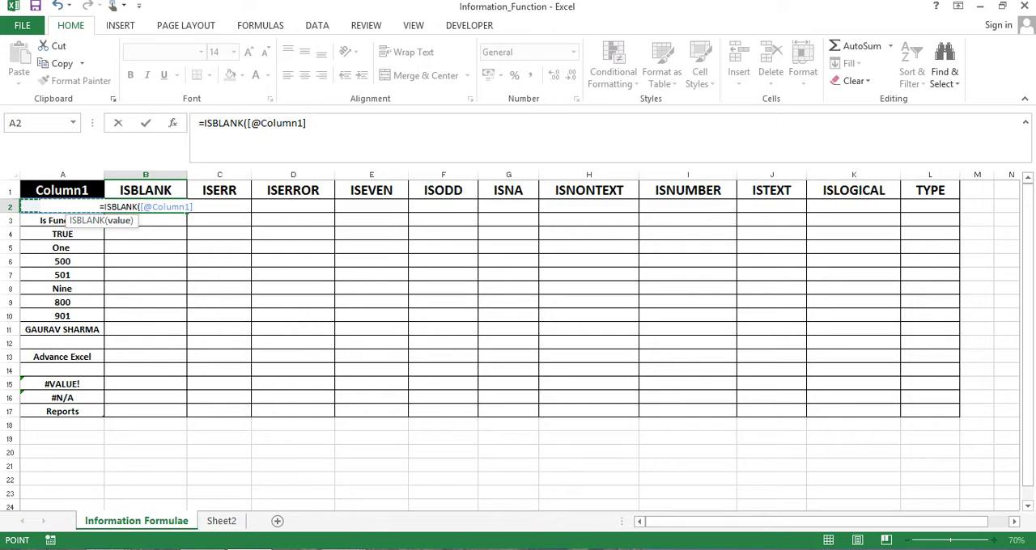
type(")")
key("Return")
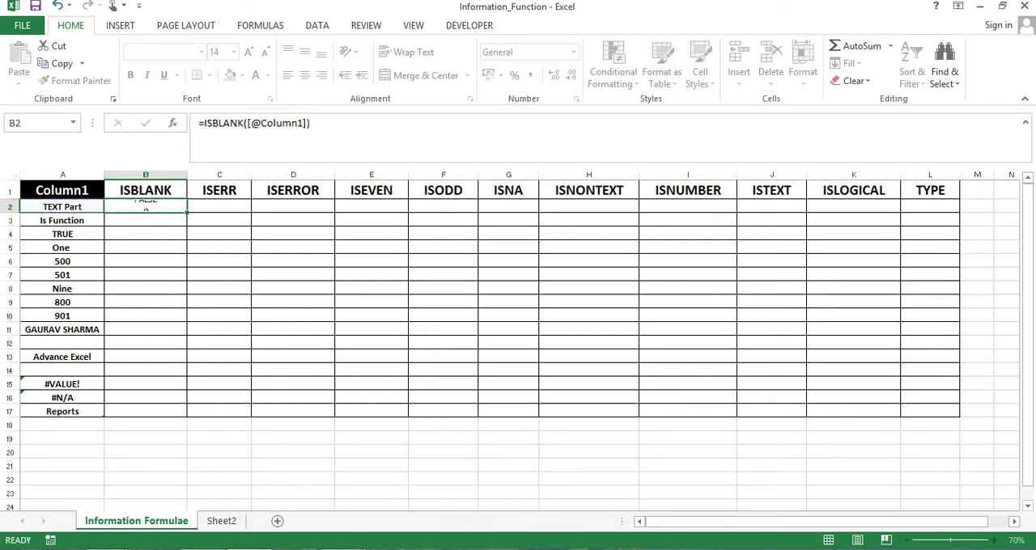
Examine the Column1 entries around A2 alongside the ISBLANK result in B2
key("Up")
key("Left")
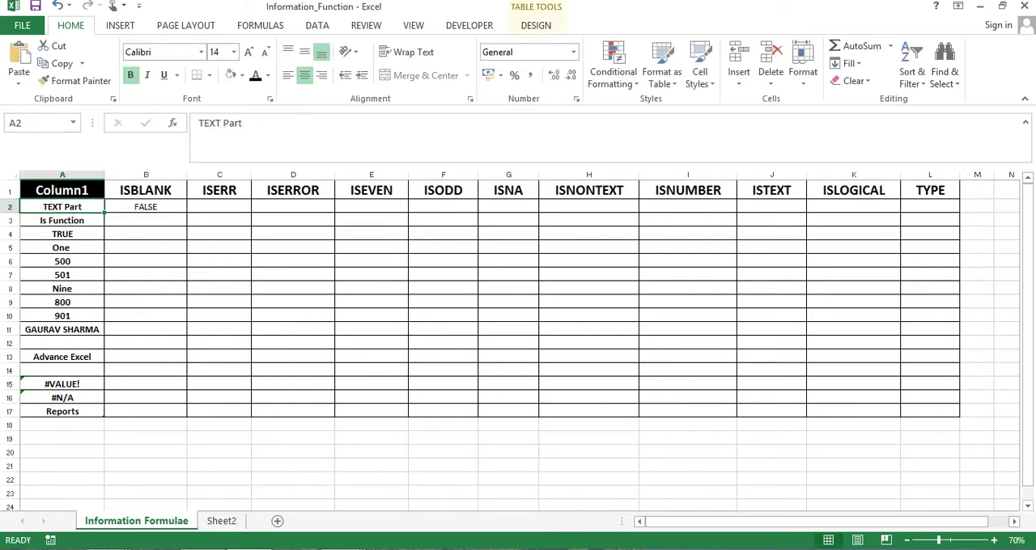
key("Up")
key("Down")
key("Down")
key("Down")
key("Down")
key("Down")
key("Down")
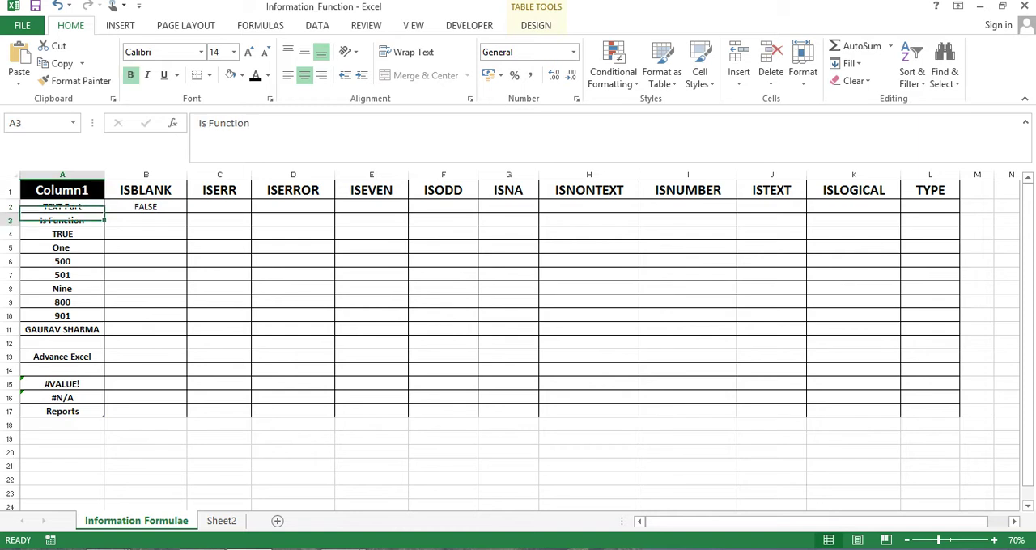
key("Up")
key("Up")
key("Up")
key("Up")
key("Up")
key("Right")
key("Left")
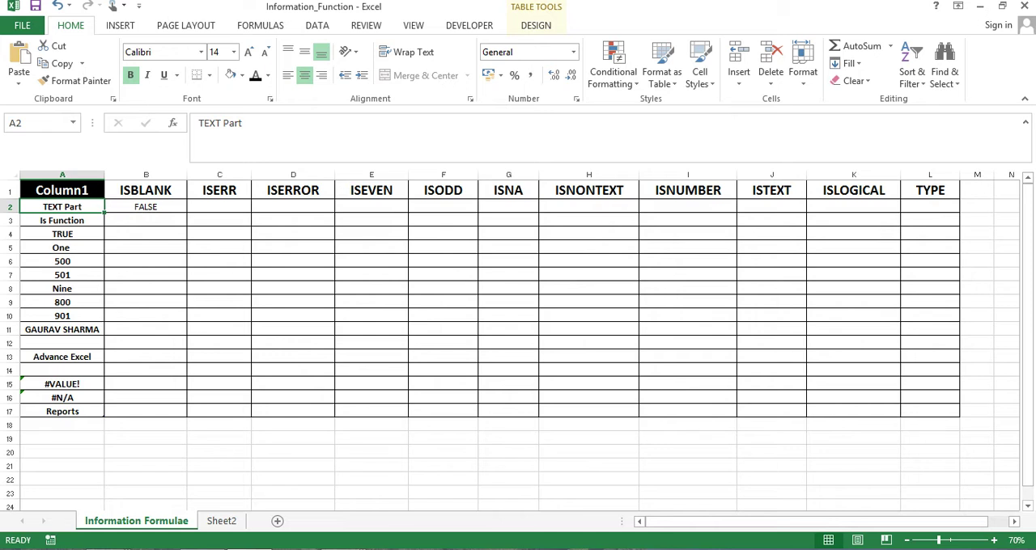
Clear the text in A2 to test ISBLANK on an empty cell, and undo the clearing
key("Delete")
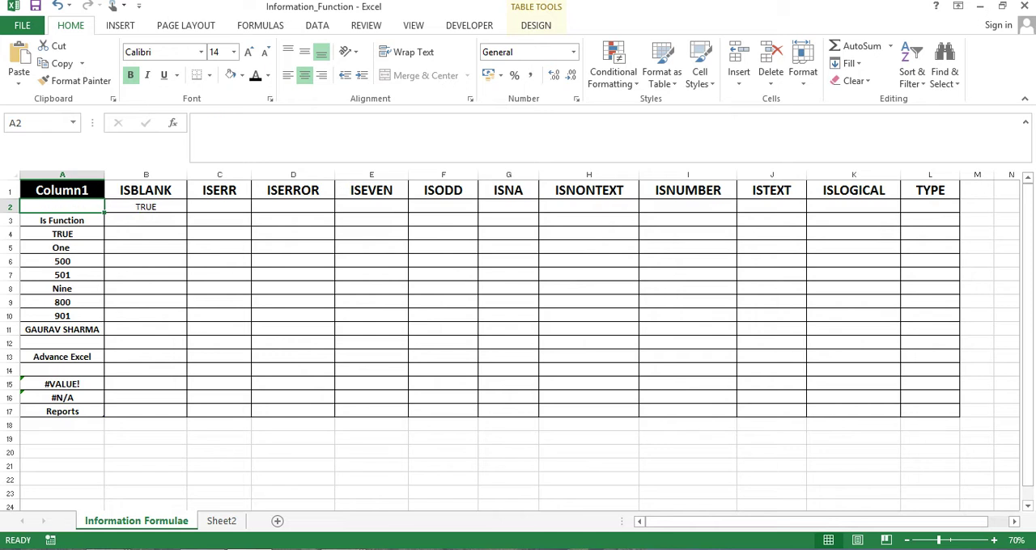
key("Right")
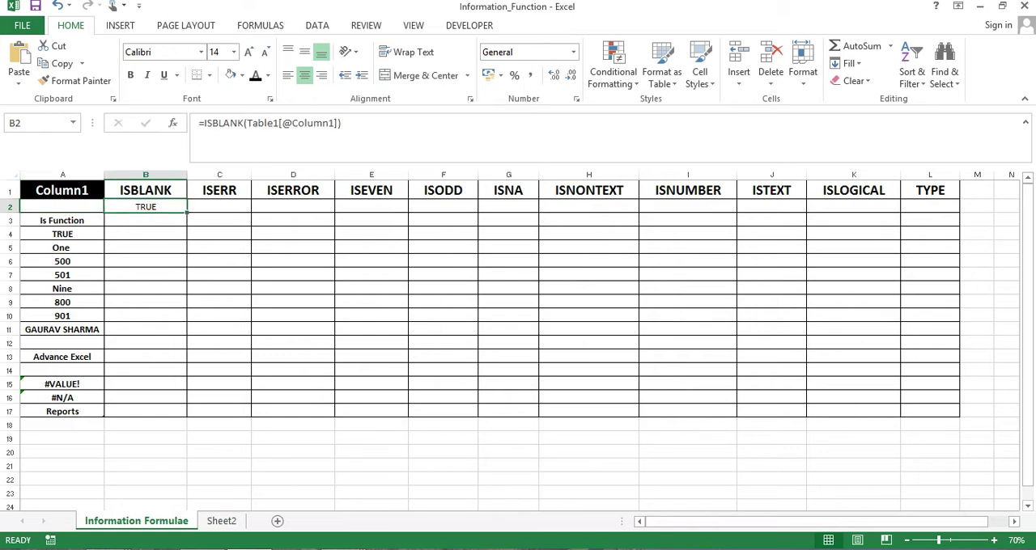
key("Left")
key("ctrl+z")
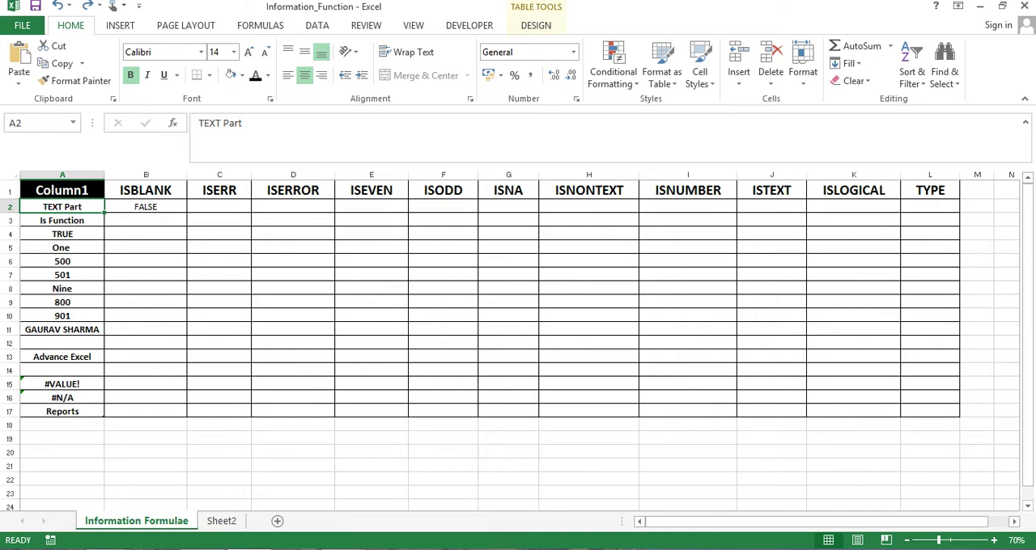
Examine the formulas behind the error values in A15 and A16
left_click(146, 207)
left_click(219, 207)
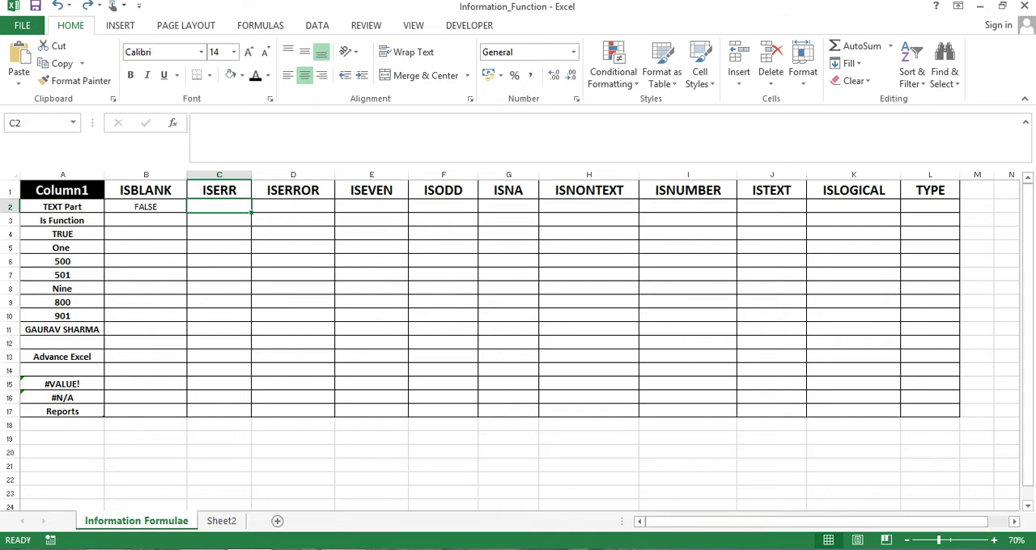
key("Left")
key("Left")
key("Down")
key("Down")
key("Down")
key("Down")
key("Down")
key("Down")
key("Down")
key("Down")
key("Down")
key("Down")
key("Down")
key("Down")
key("Down")
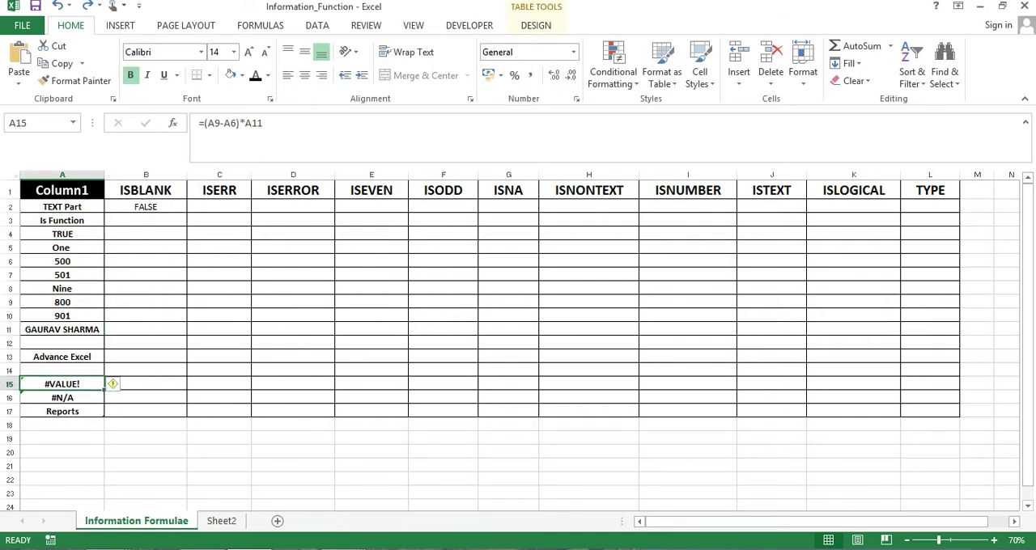
key("Down")
key("Up")
key("Right")
key("Left")
key("Down")
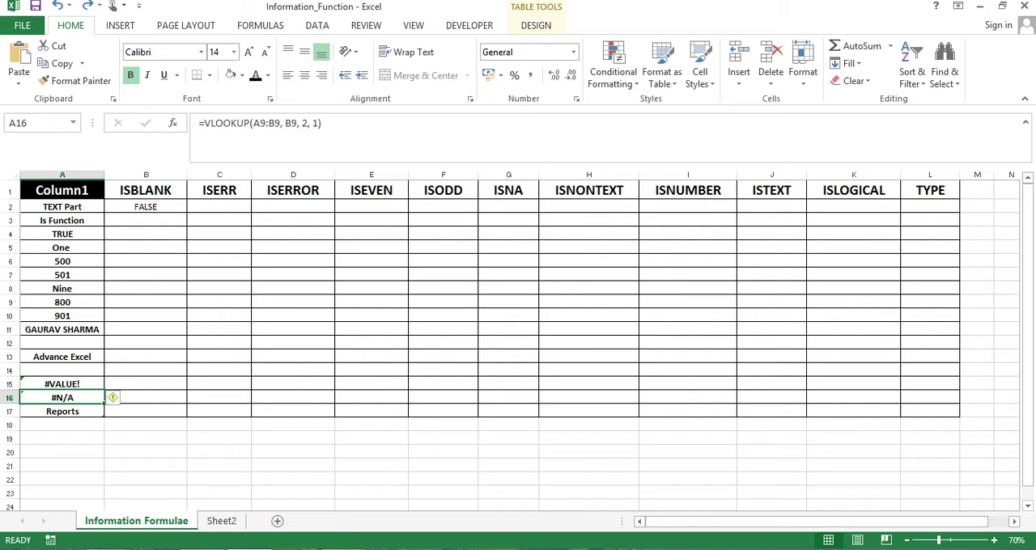
Enter the formula =ISERR(A15) in C2 to test the #VALUE! cell
key("Right")
key("Right")
key("Up")
key("ctrl+Up")
key("Down")
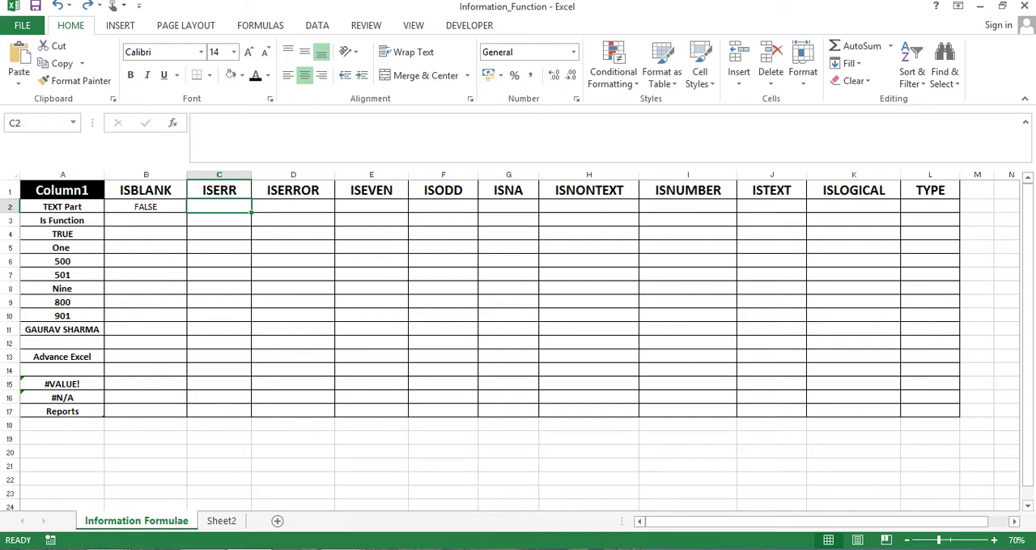
type("=IS")
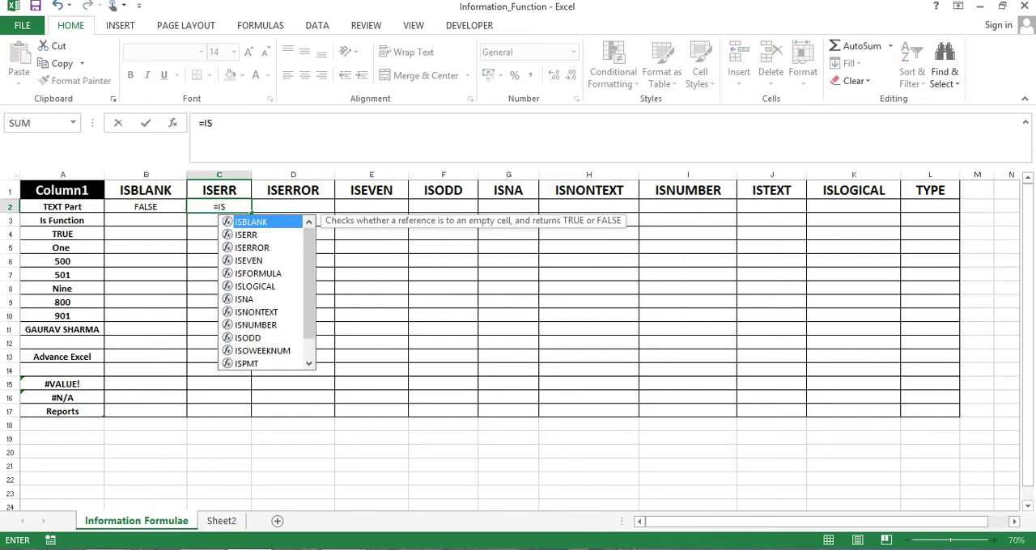
key("Down")
key("Tab")
key("Left")
key("Left")
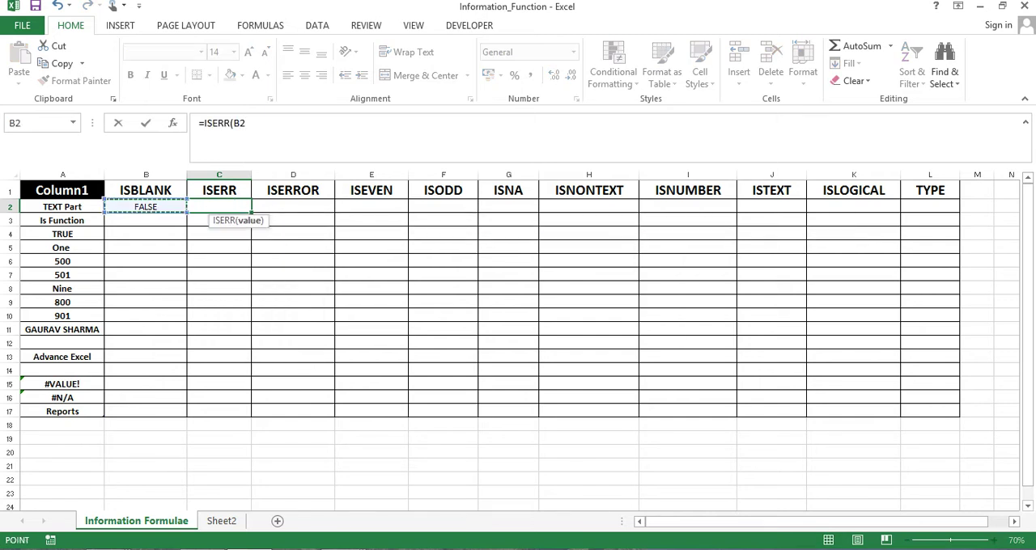
key("Down")
key("Down")
key("Down")
key("Down")
key("Down")
key("Down")
key("Down")
key("Down")
key("Down")
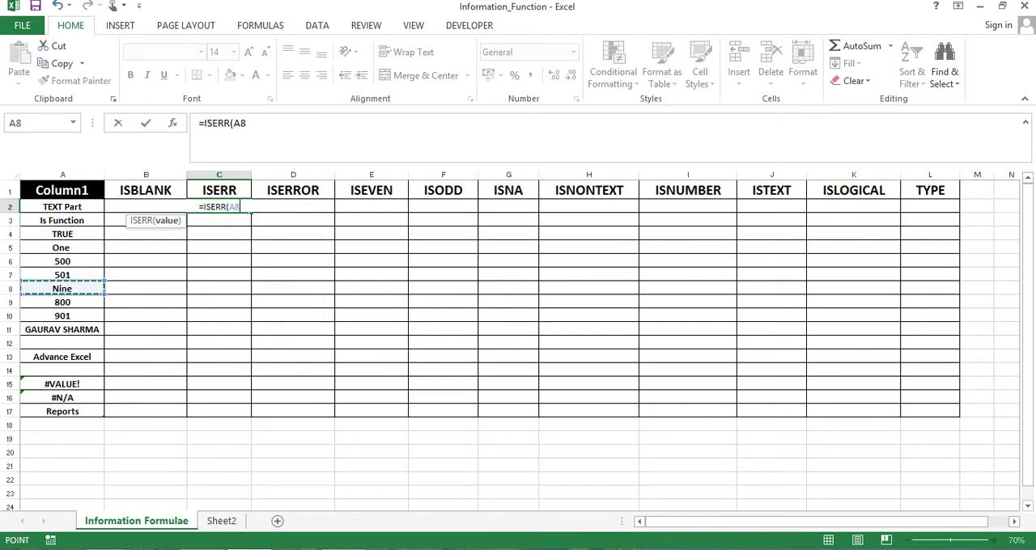
key("Down")
key("Down")
key("Down")
key("Down")
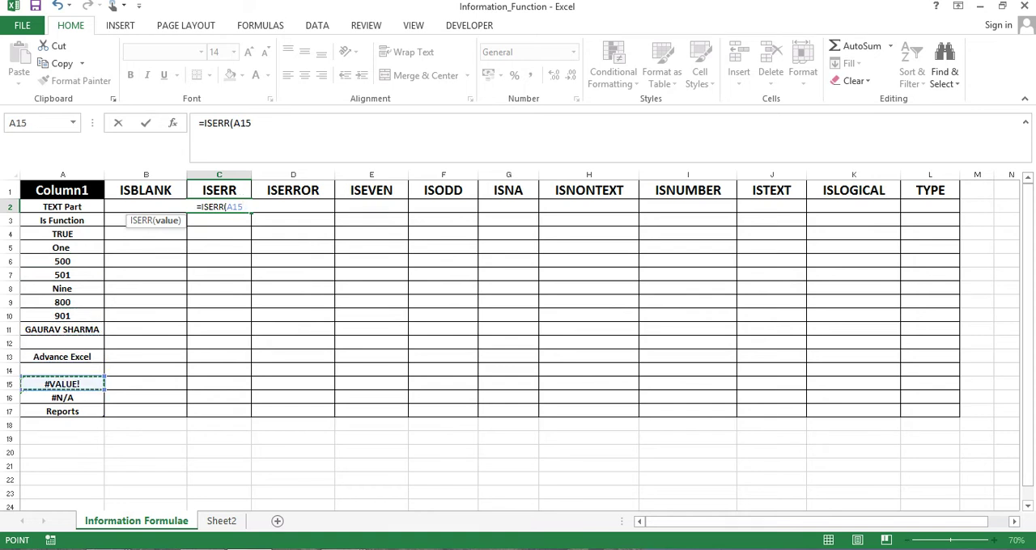
type(")")
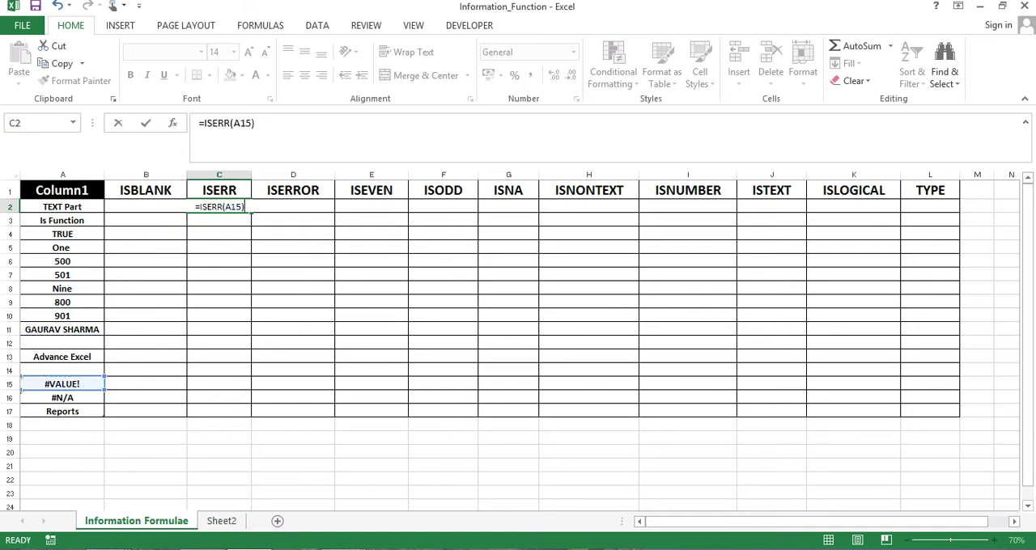
key("Return")
key("Up")
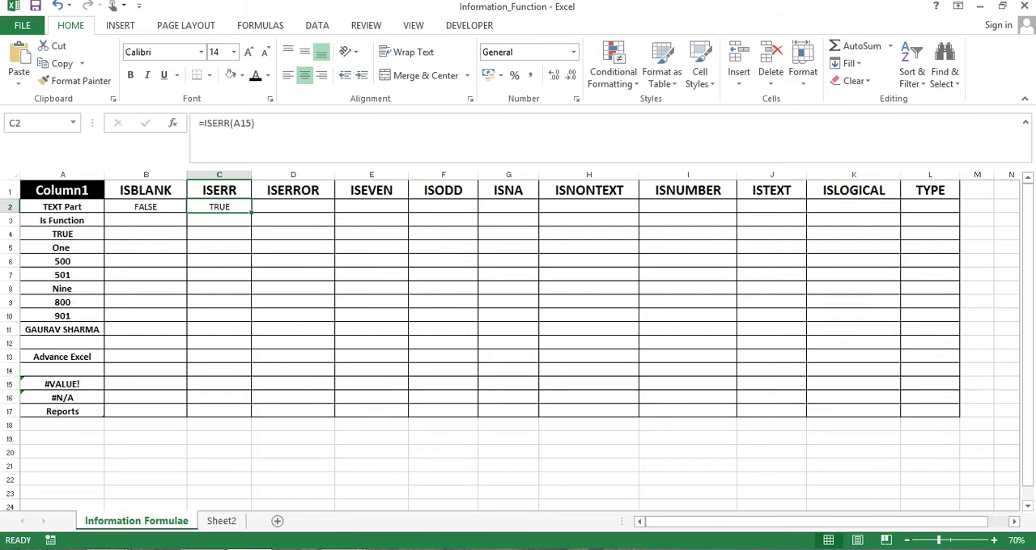
Change the ISERR formula in C2 to reference the #N/A cell A16
key("F2")
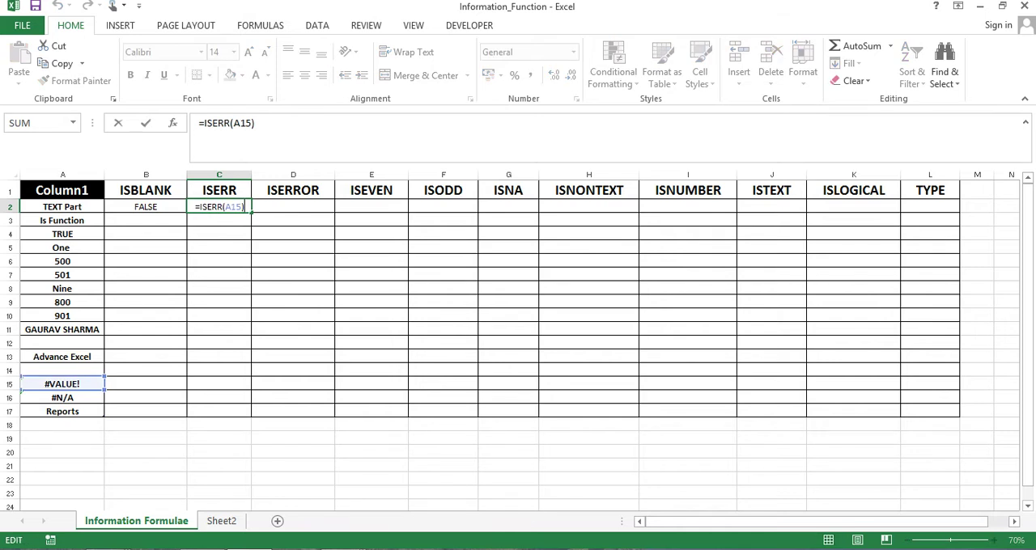
key("Left")
key("BackSpace")
key("BackSpace")
key("BackSpace")
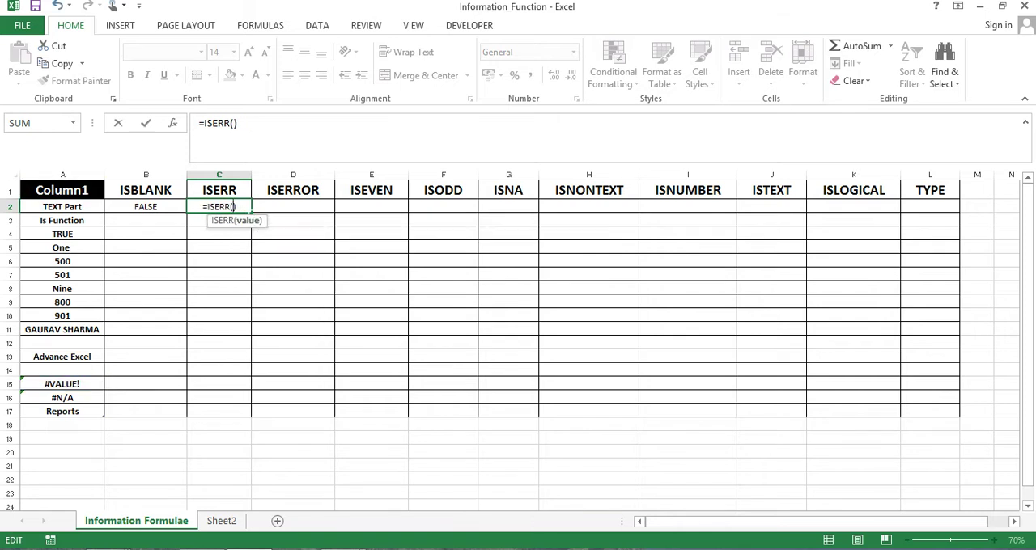
key("Left")
key("F2")
key("Left")
key("Down")
key("Down")
key("Down")
key("Down")
key("Down")
key("Down")
key("Down")
key("Down")
key("Down")
key("Down")
key("Down")
key("Down")
key("Down")
key("Left")
key("Down")
key("Down")
key("Up")
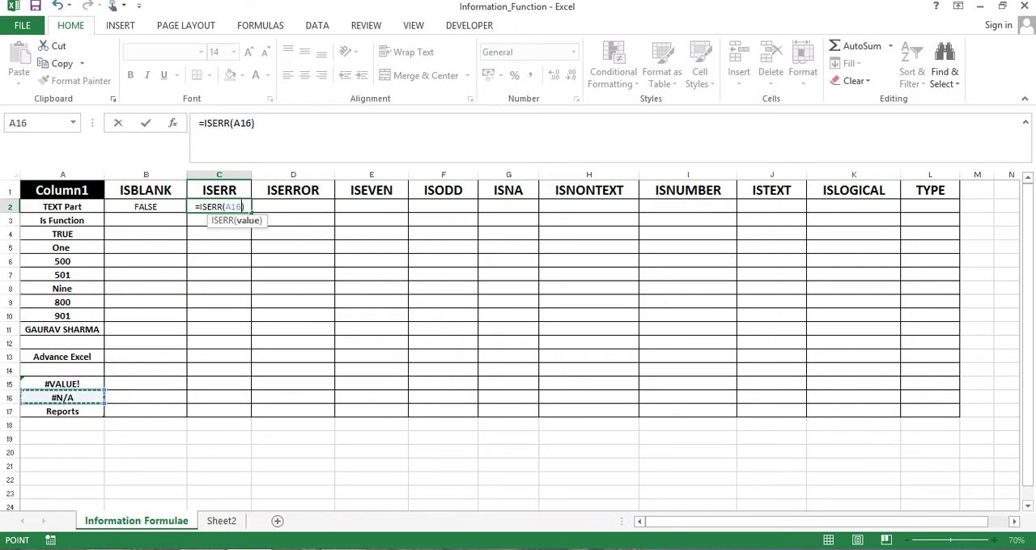
key("Return")
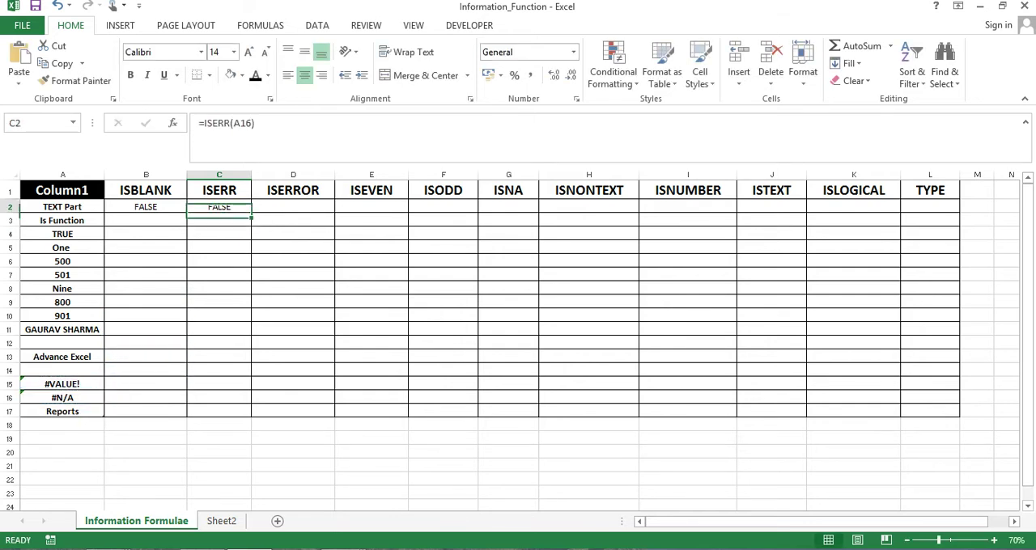
key("Left")
key("Left")
key("Right")
key("Right")
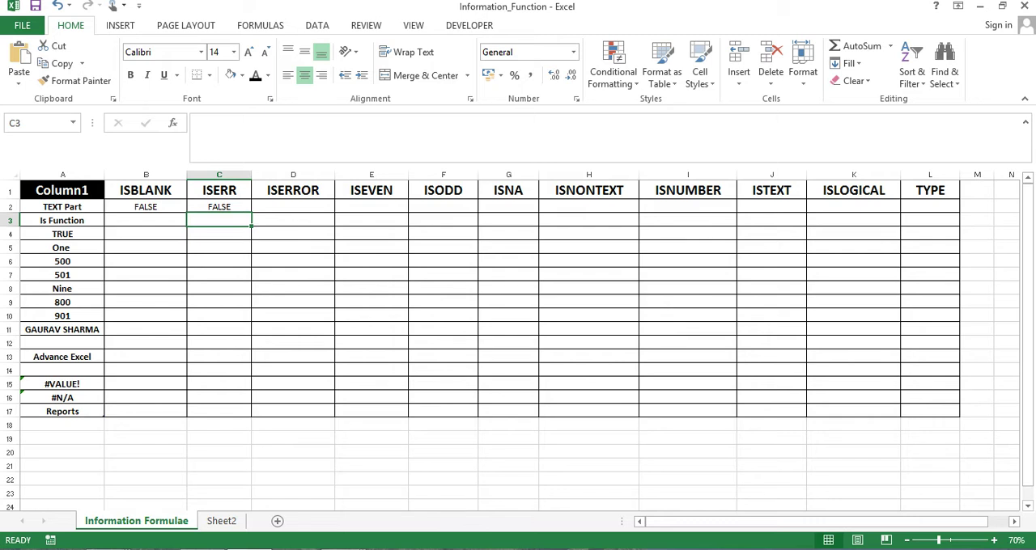
left_click(219, 207)
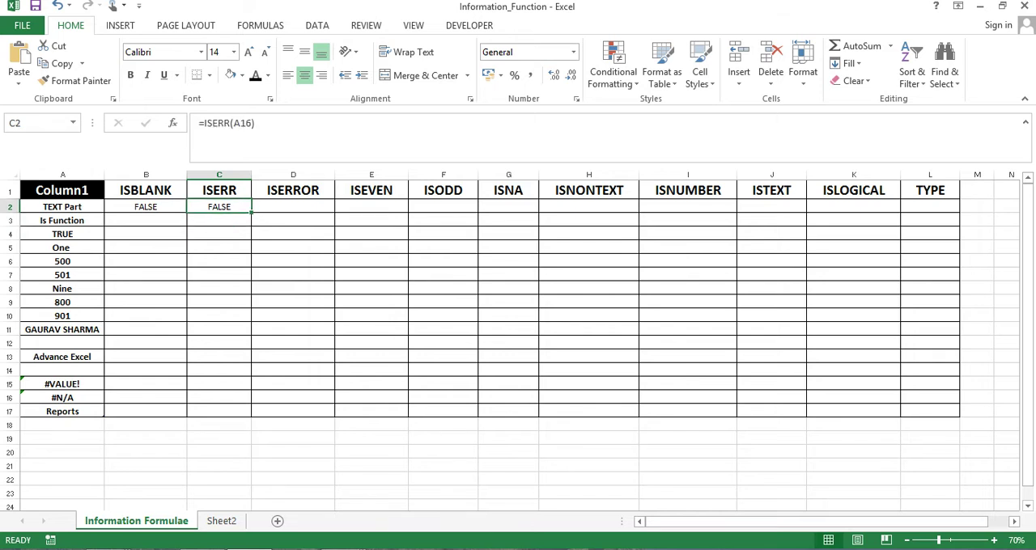
Enter an ISERROR formula in D2 that tests the Column1 value of the same row
left_click(293, 208)
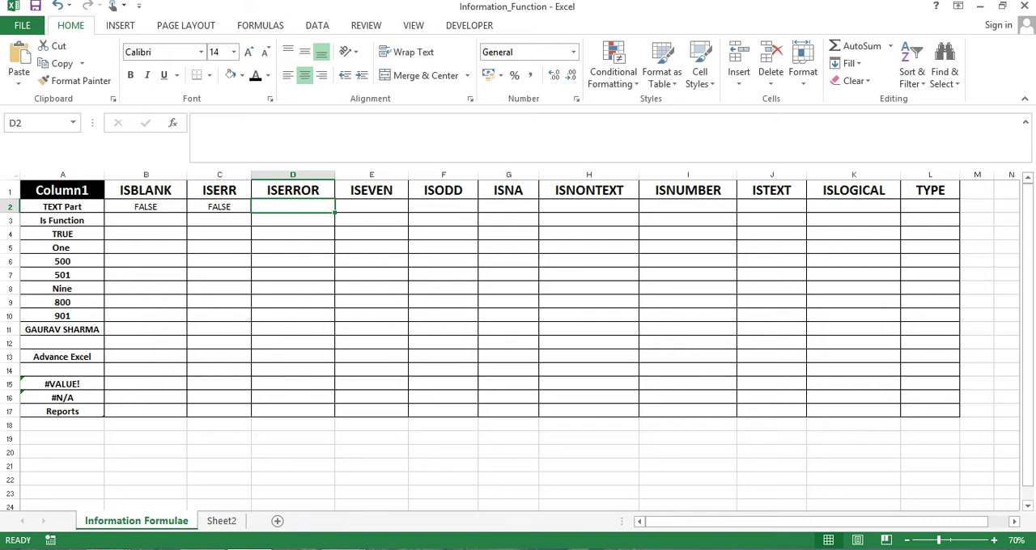
type("=IS")
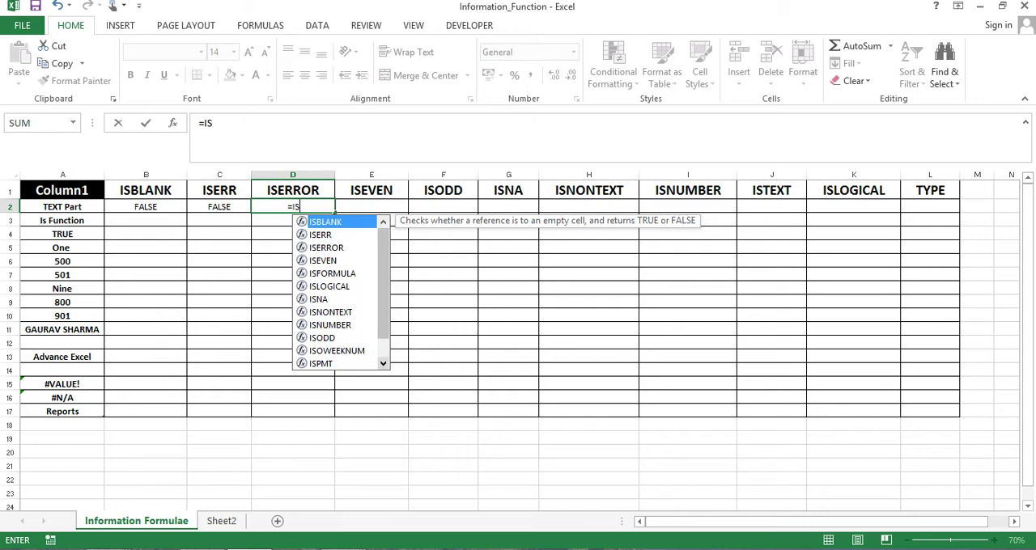
key("Down")
key("Down")
key("Tab")
key("Left")
key("Left")
key("Left")
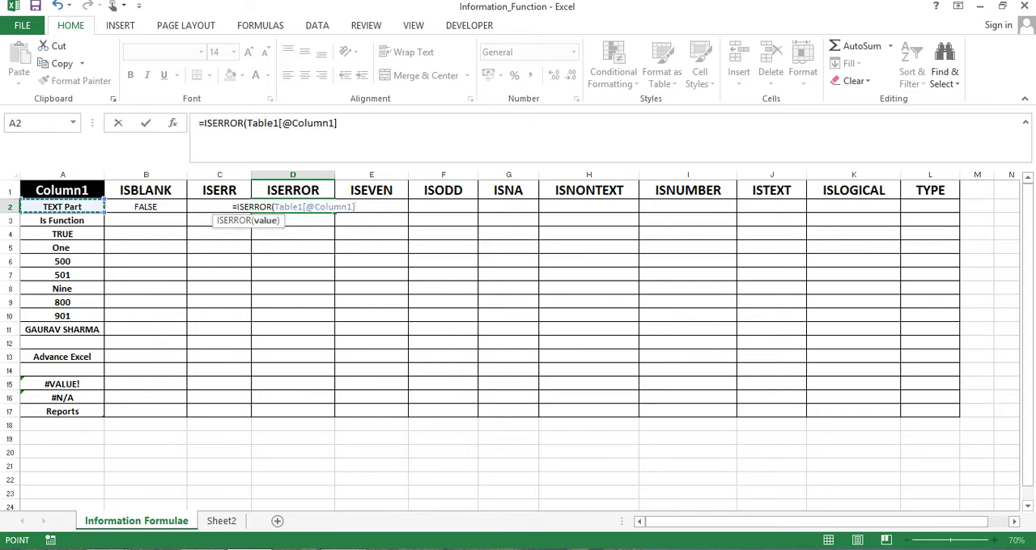
key("Return")
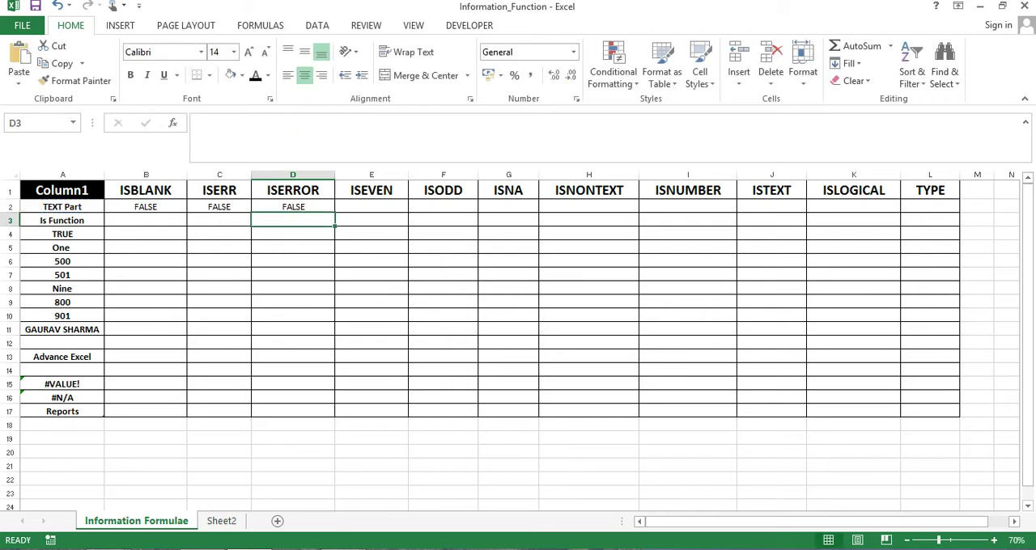
Review the tested text in A2 against the ISBLANK, ISERR and ISERROR results in row 2
key("Up")
key("Left")
key("Left")
key("Left")
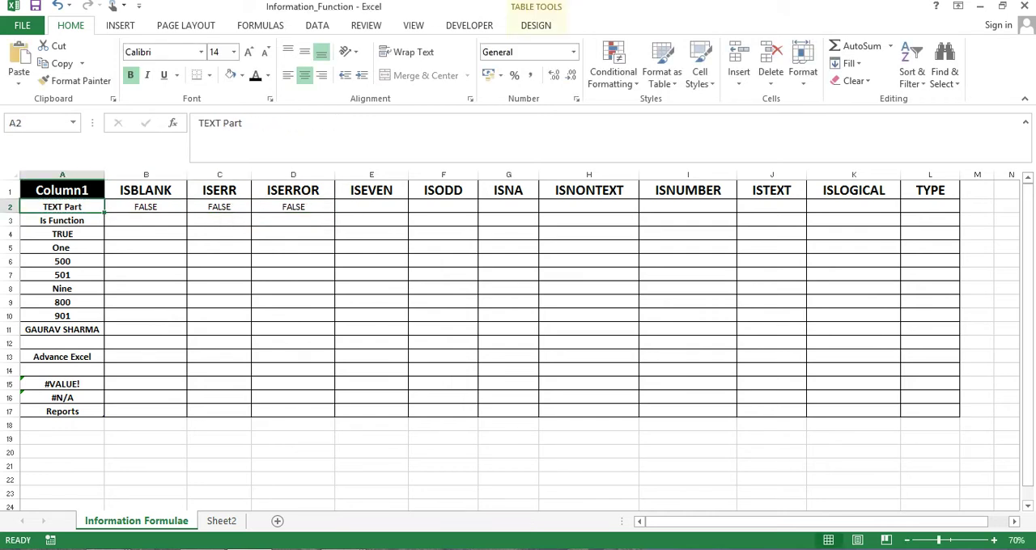
key("Right")
key("Right")
key("Right")
key("Left")
key("Left")
key("Left")
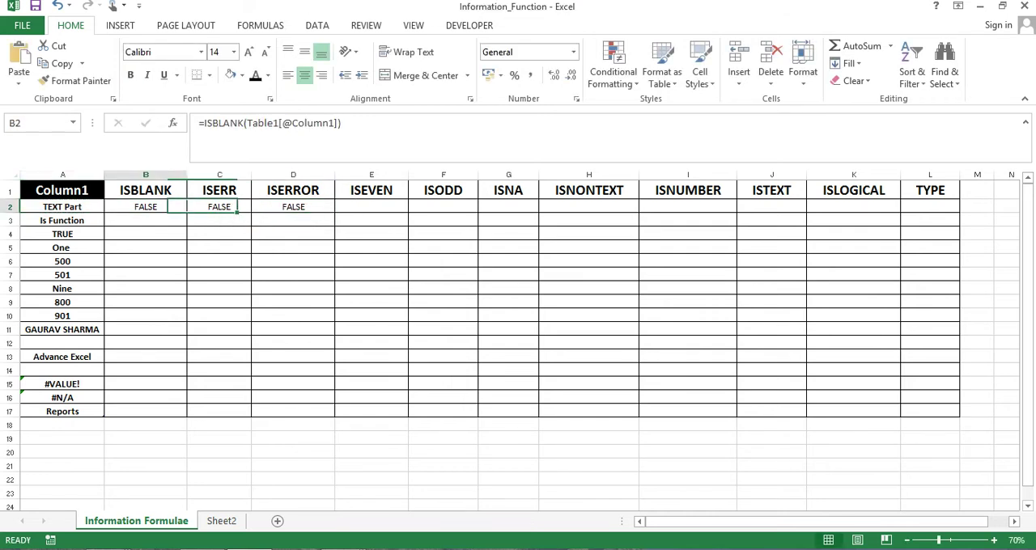
Replace the formula in D2 with =ISERROR(A15) to test the #VALUE! cell
key("Right")
key("Right")
key("Right")
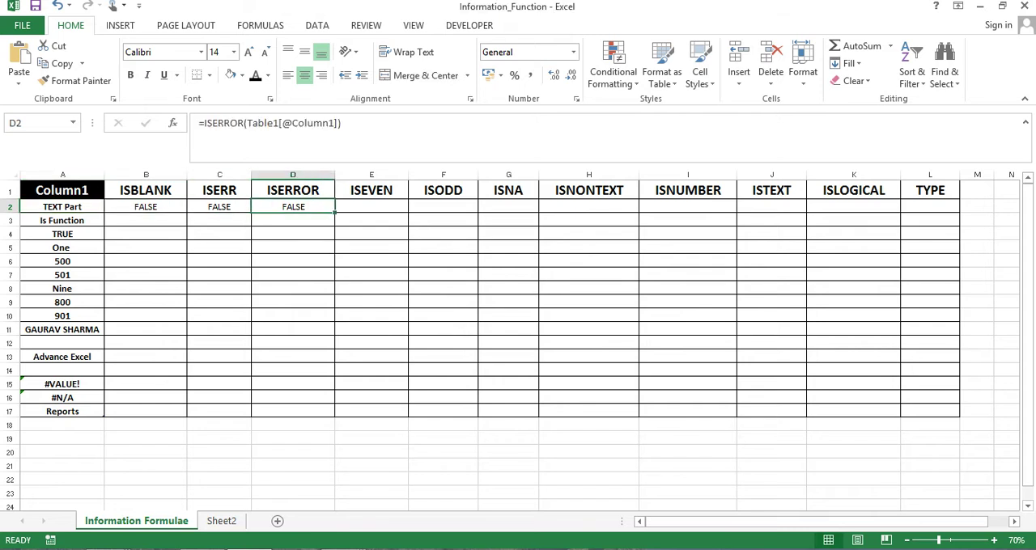
type("=")
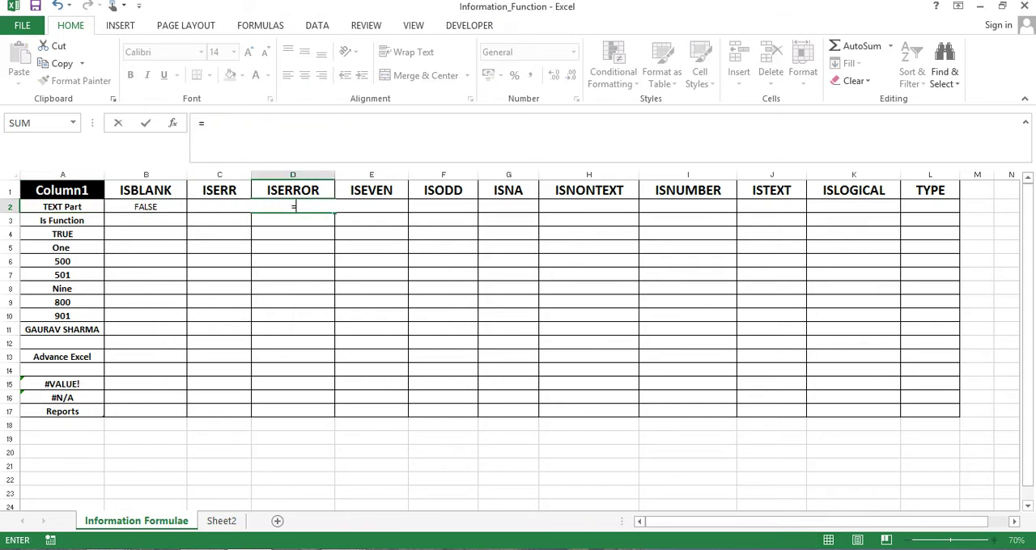
type("IS")
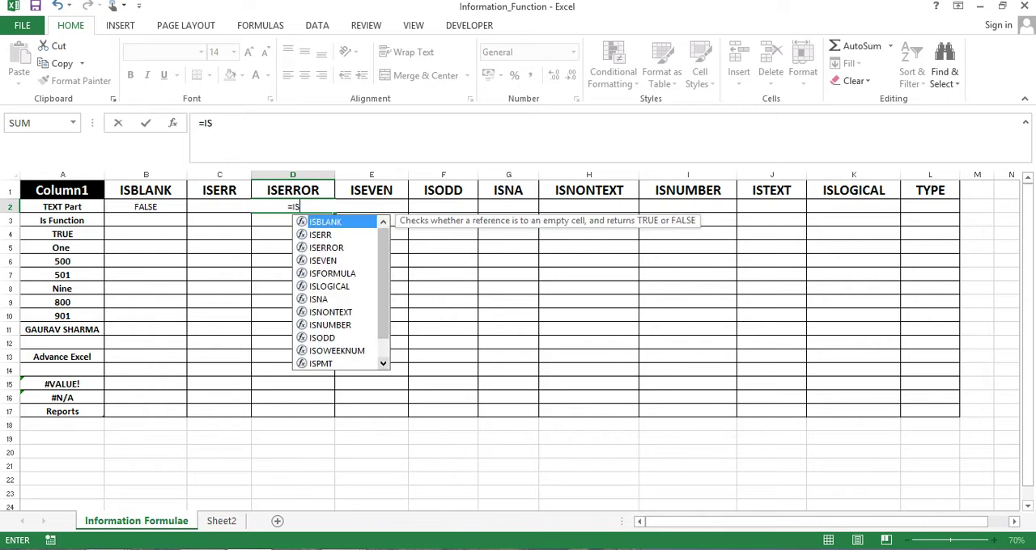
key("Down")
key("Down")
key("Tab")
key("Left")
key("Left")
key("Down")
key("Down")
key("Down")
key("Down")
key("Down")
key("Down")
key("Down")
key("Down")
key("Down")
key("Left")
key("Down")
key("Down")
key("Down")
key("Down")
type(")")
key("Return")
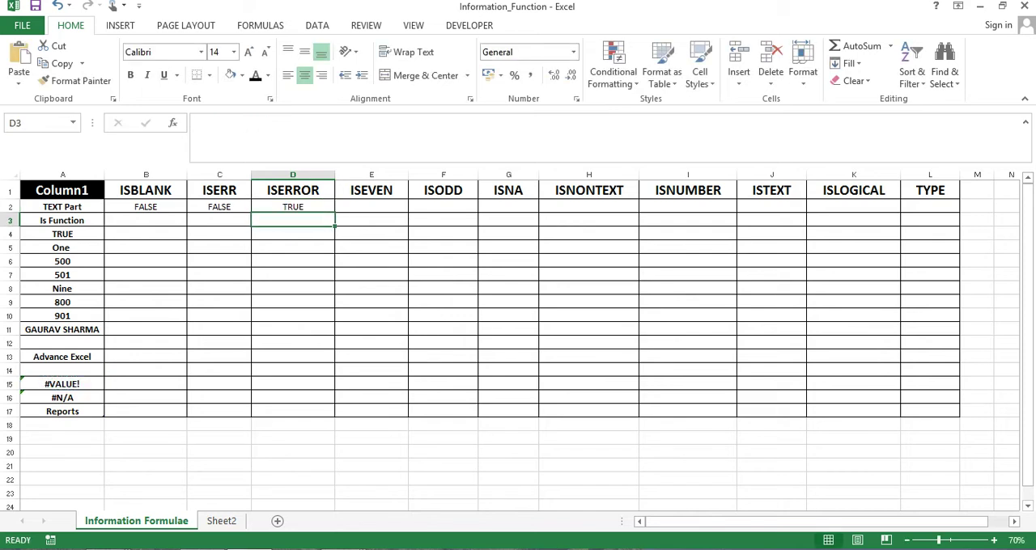
Replace the formula in D2 with =ISERROR(A16) to test the #N/A cell
key("Left")
key("Right")
key("Up")
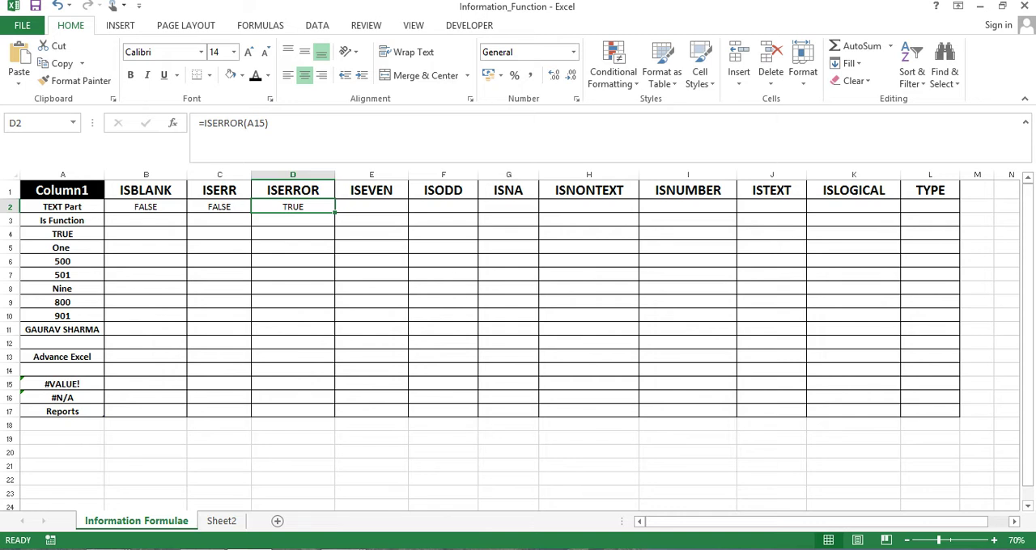
type("=IS")
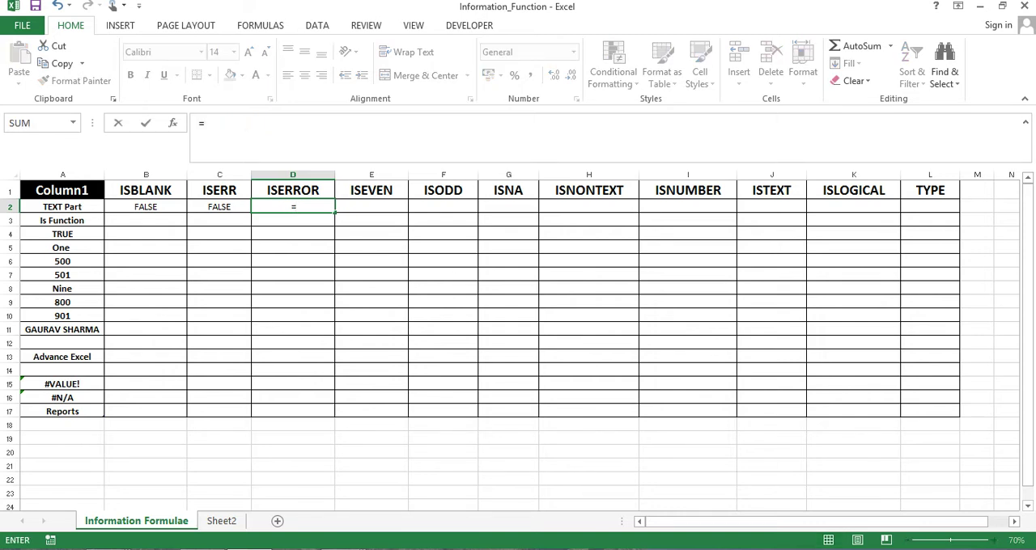
key("Down")
key("Down")
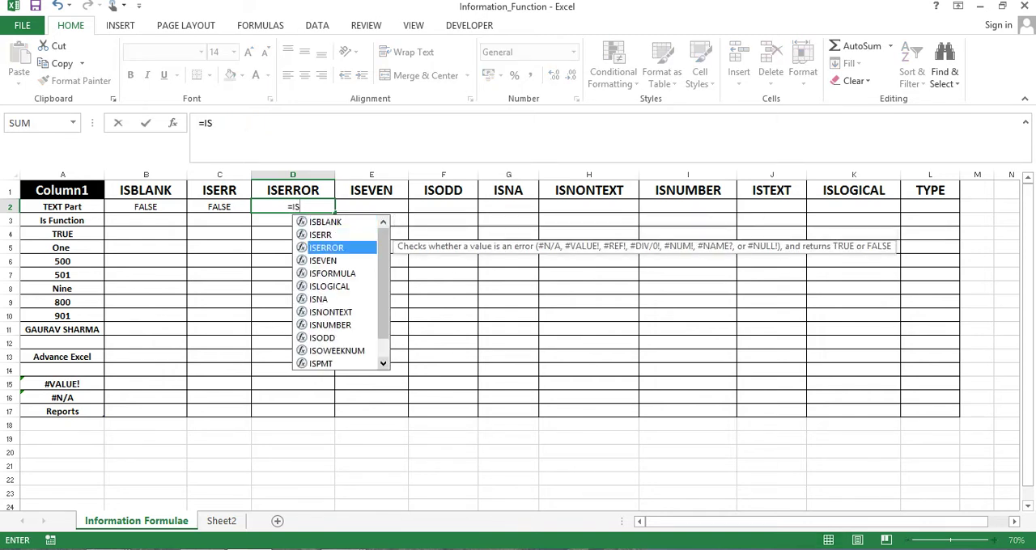
key("Tab")
key("Left")
key("Left")
key("Left")
key("Down")
key("Down")
key("Down")
key("Down")
key("Down")
key("Down")
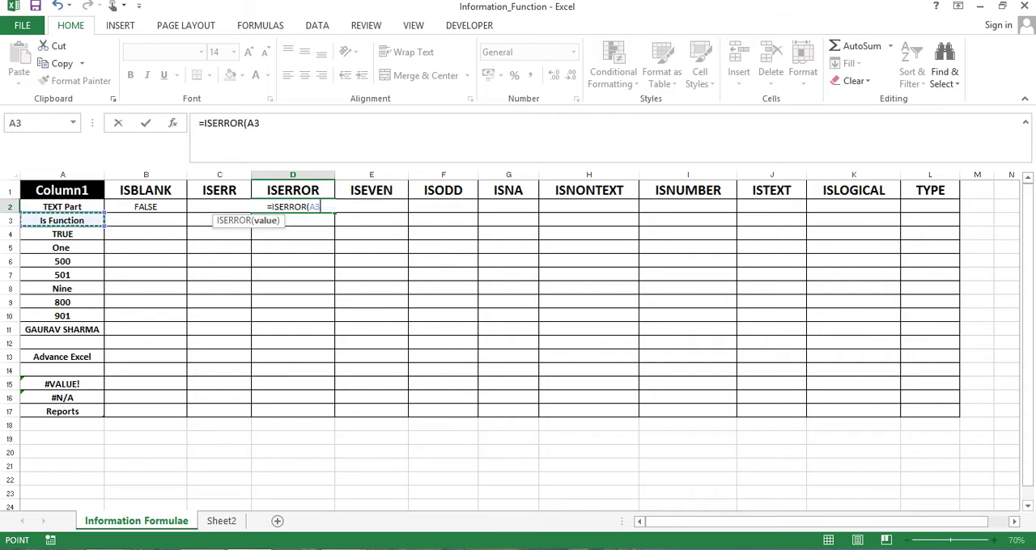
key("Down")
key("Down")
key("Down")
key("Down")
key("Down")
key("Down")
key("Down")
key("Down")
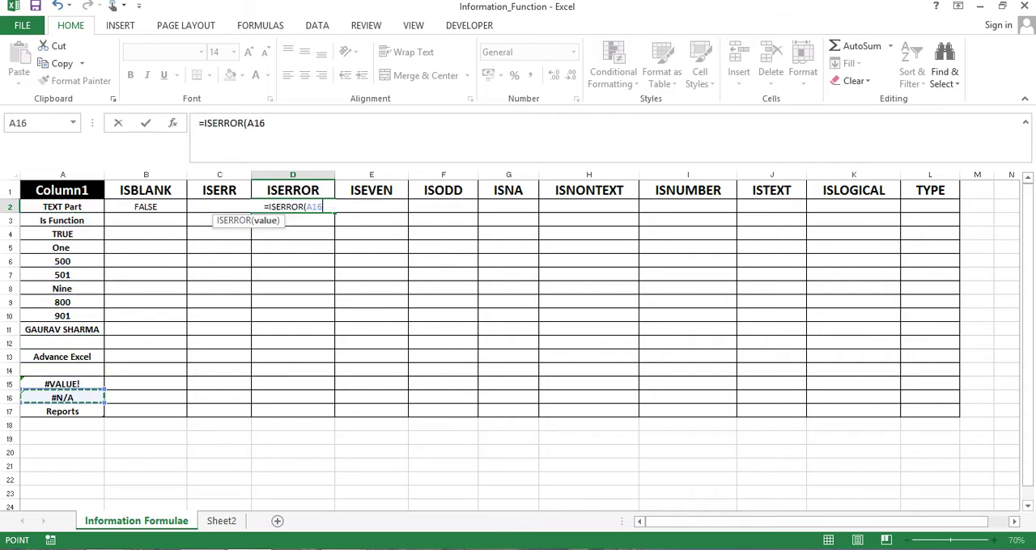
type(")")
key("Return")
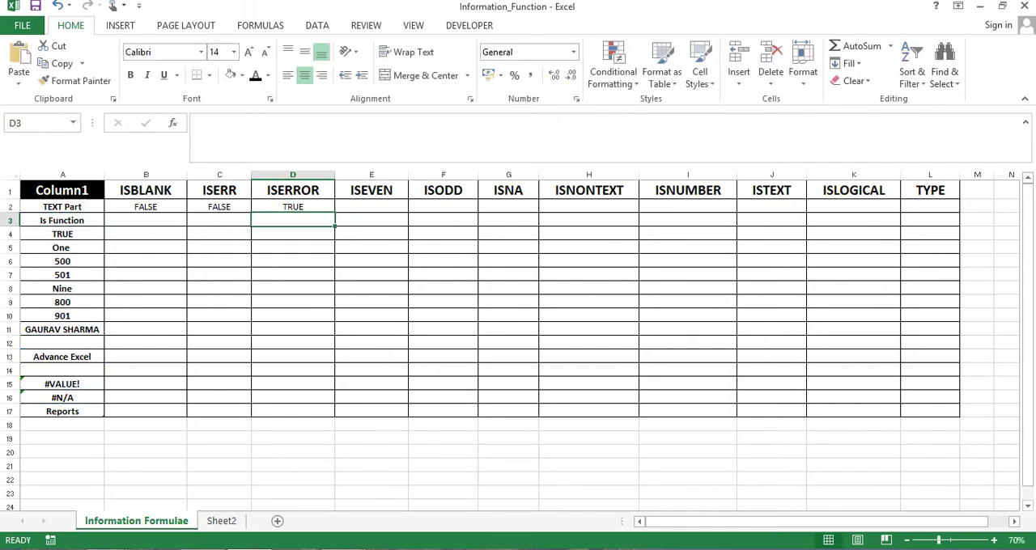
Inspect the cell reference of the ISERR formula in C2 and compare it with the ISERROR formula in D2
key("Up")
key("Left")
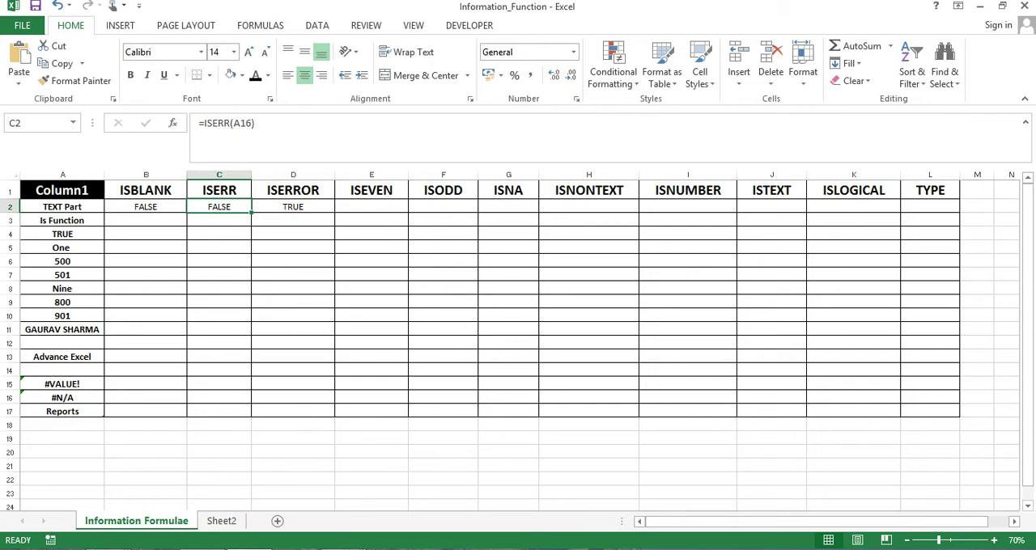
key("F2")
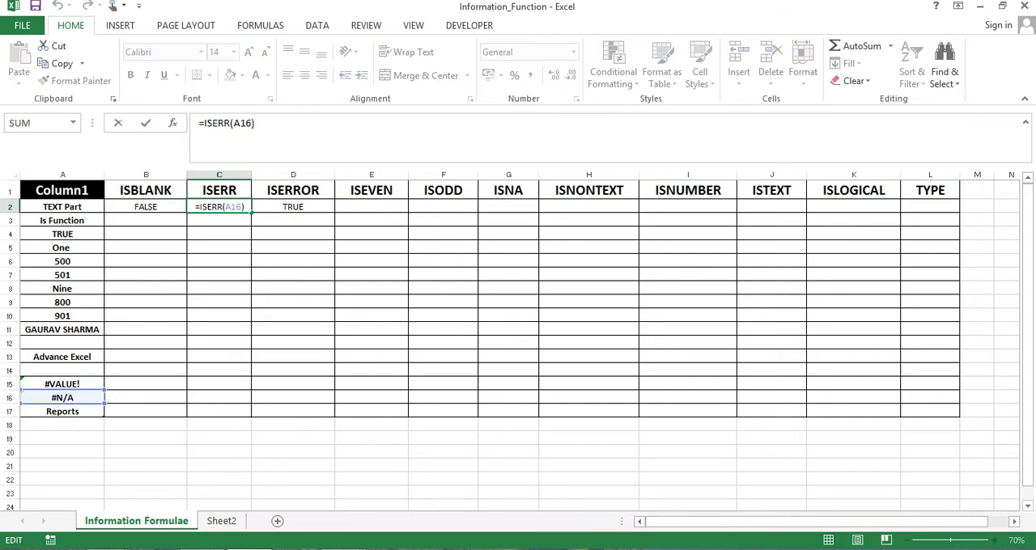
key("Escape")
key("Right")
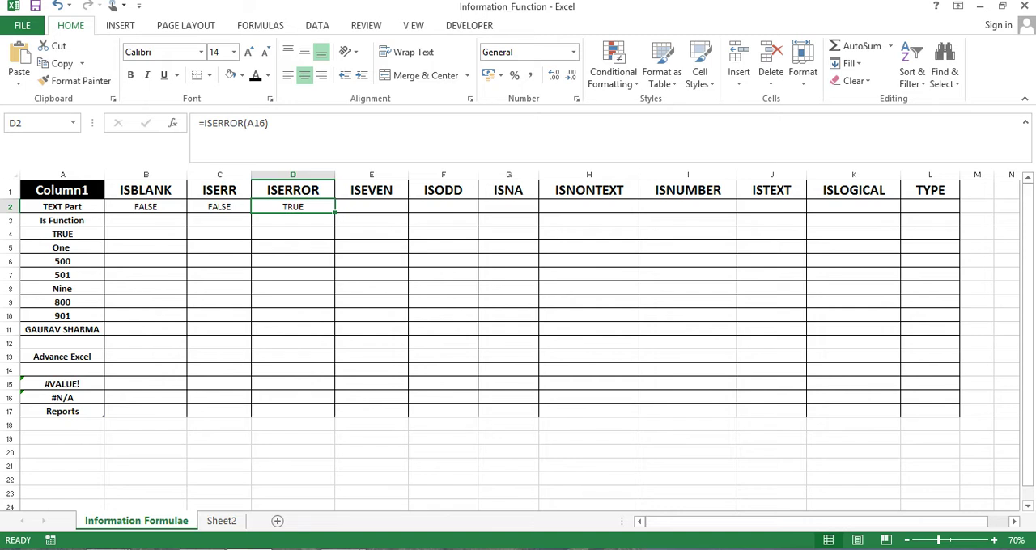
Enter the formula =ISEVEN(A6) in E2 to test the number 500
key("Right")
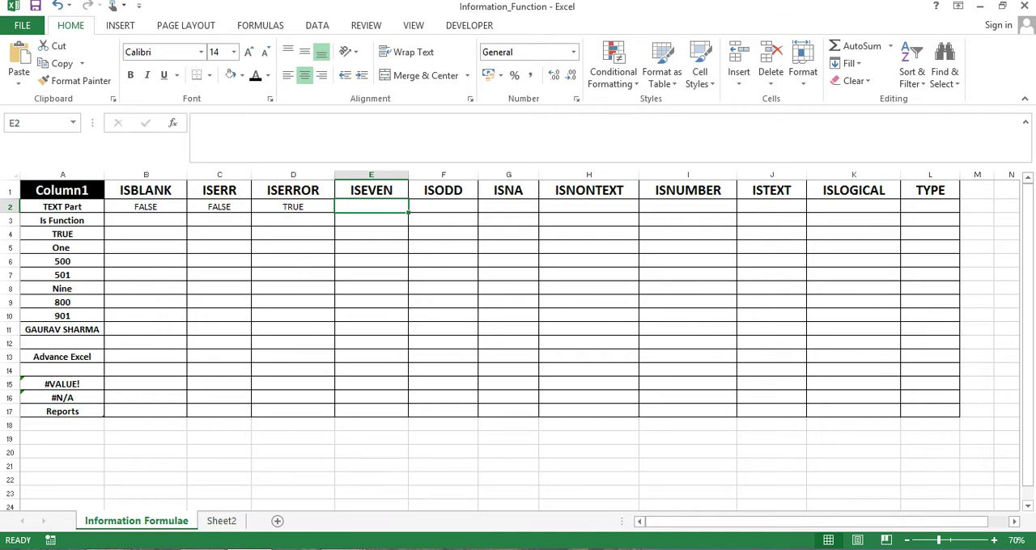
key("Right")
key("Up")
key("Left")
key("Down")
type("=IS")
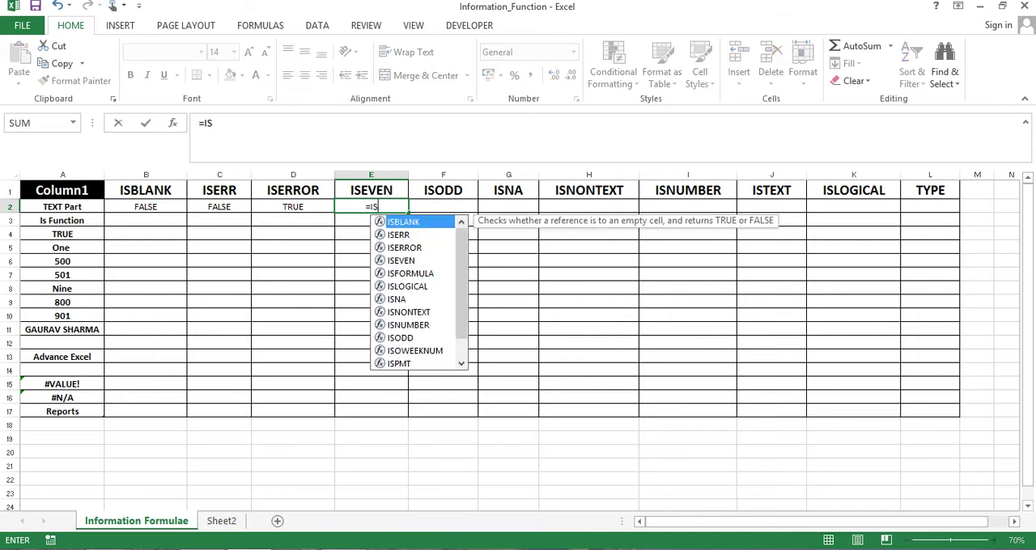
type("E")
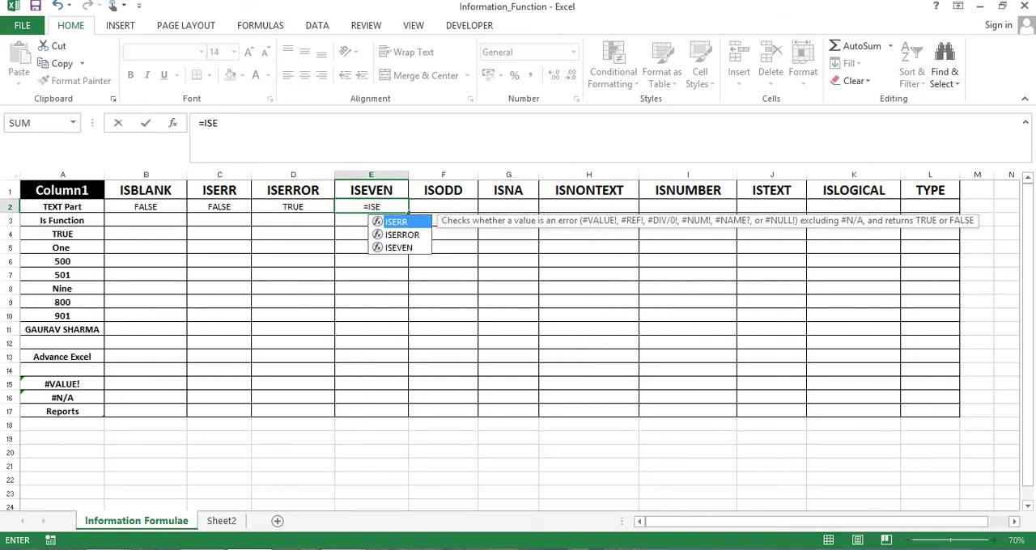
key("Down")
key("Down")
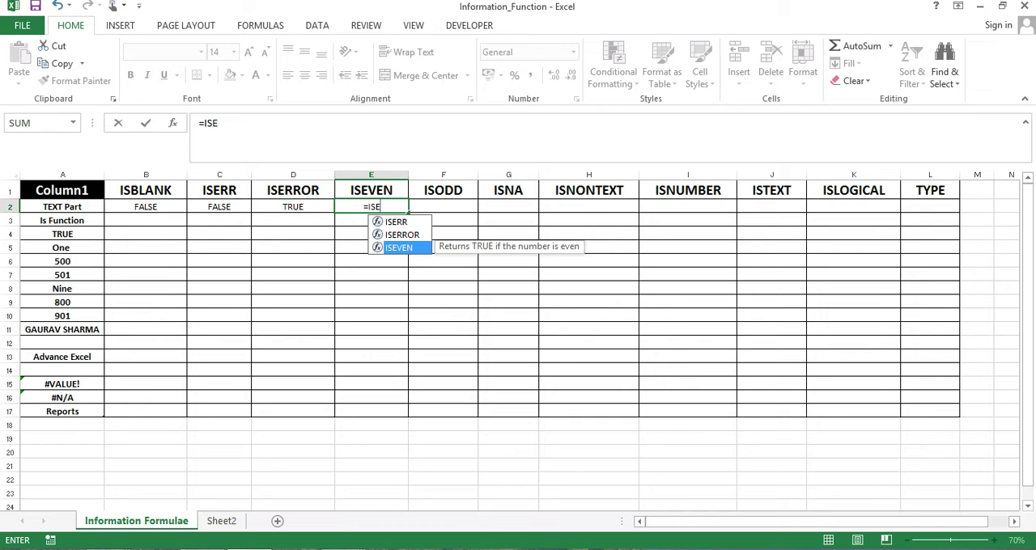
key("Tab")
key("Left")
key("Left")
key("Left")
key("Left")
key("Down")
key("Down")
key("Down")
key("Down")
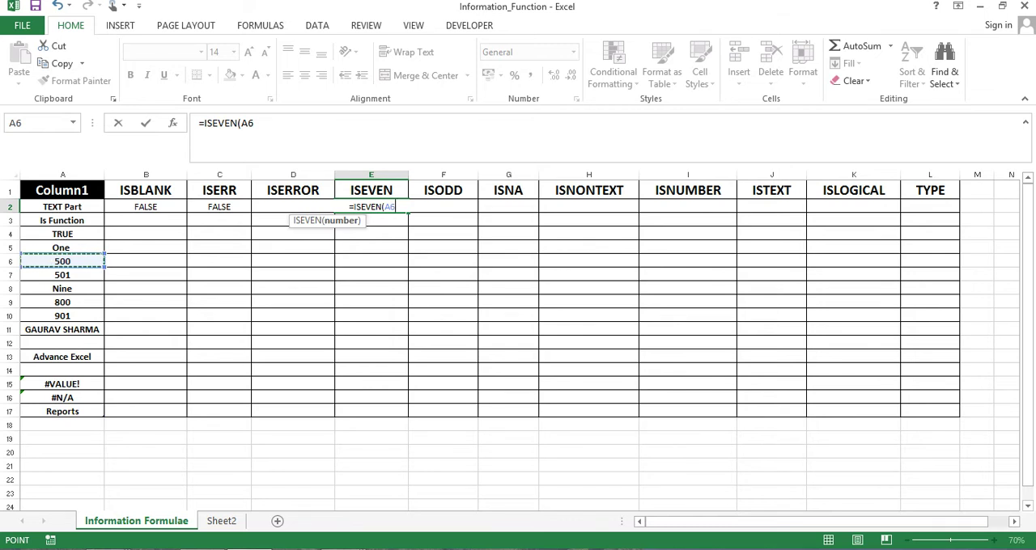
type(")")
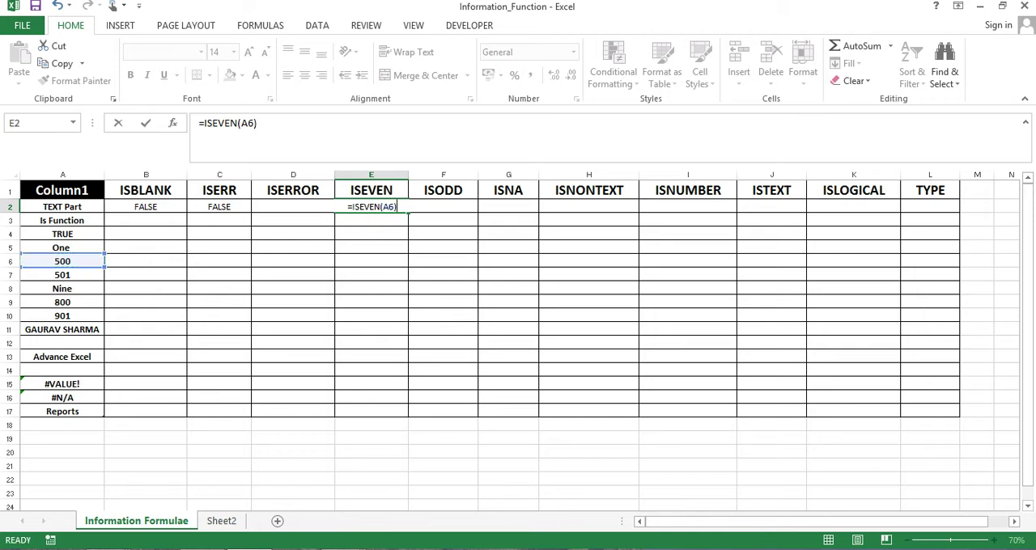
key("Return")
Check the ISEVEN formula in E2 against the number it tests in A6
left_click(372, 207)
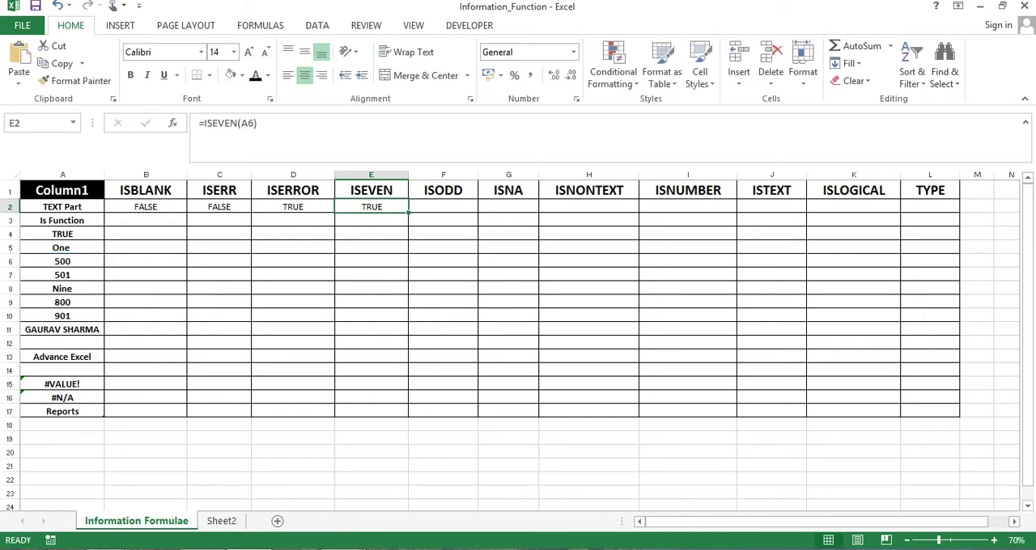
key("Left")
key("Left")
key("Left")
key("Left")
key("Down")
key("Down")
key("Down")
key("Down")
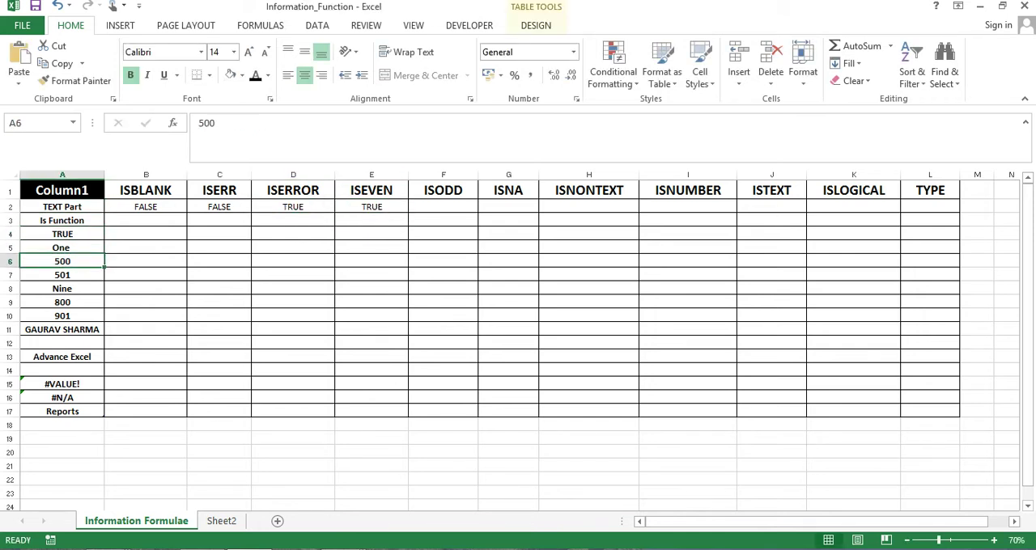
key("Right")
key("Right")
key("Right")
key("Right")
key("Up")
key("Up")
key("Up")
key("Up")
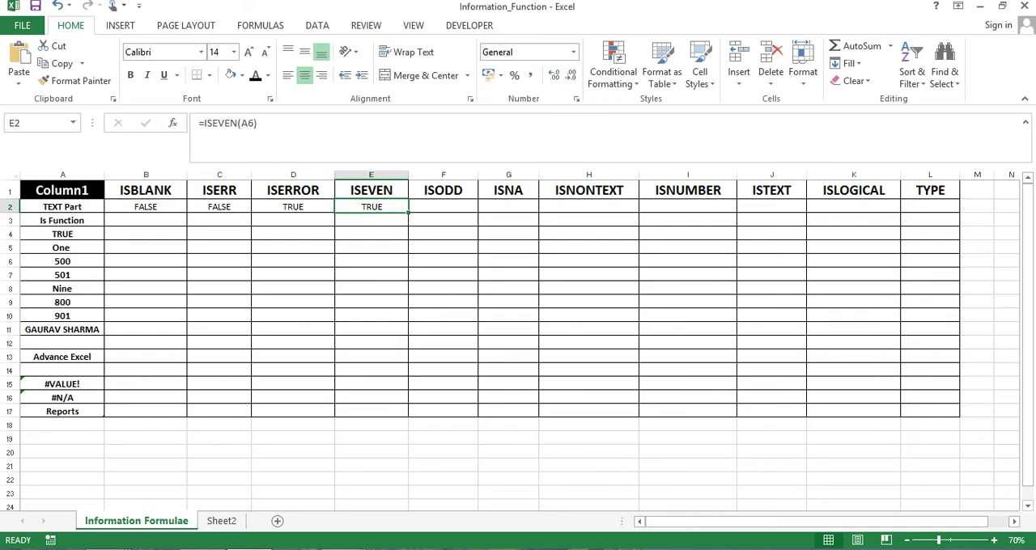
Enter the formula =ISODD(A6) in F2 and compare its result with the ISEVEN result in E2
key("Right")
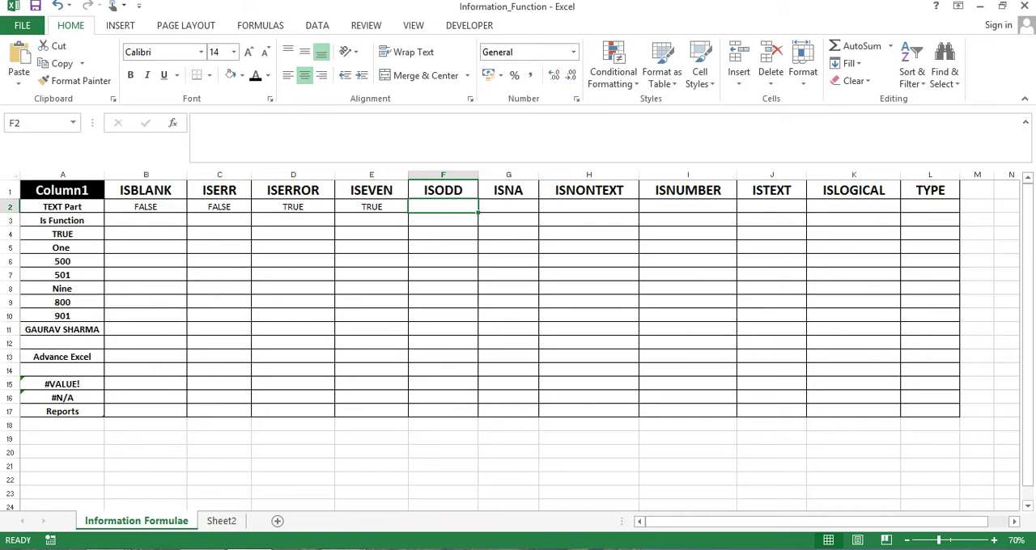
type("=ISODD(")
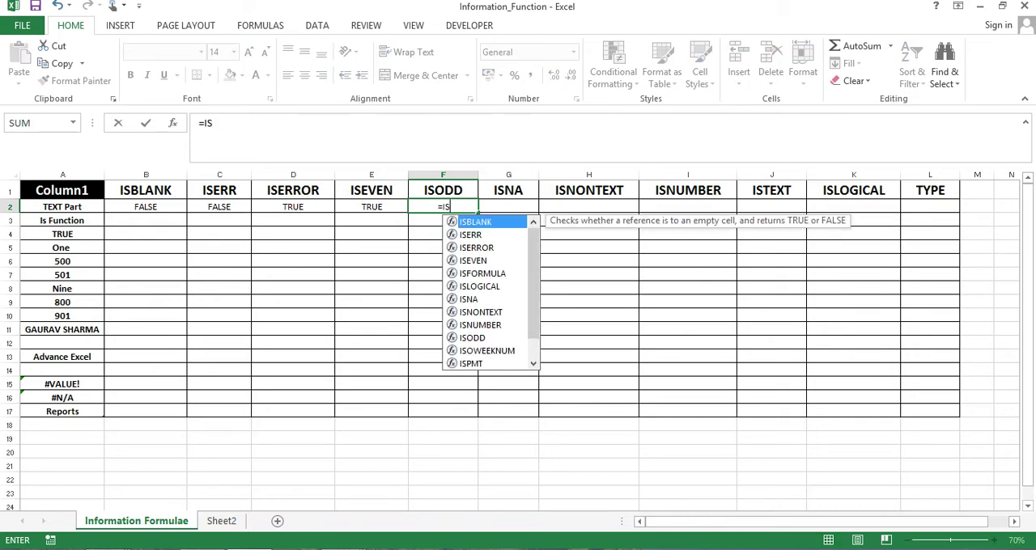
key("Left")
key("Left")
key("Left")
key("Left")
key("Left")
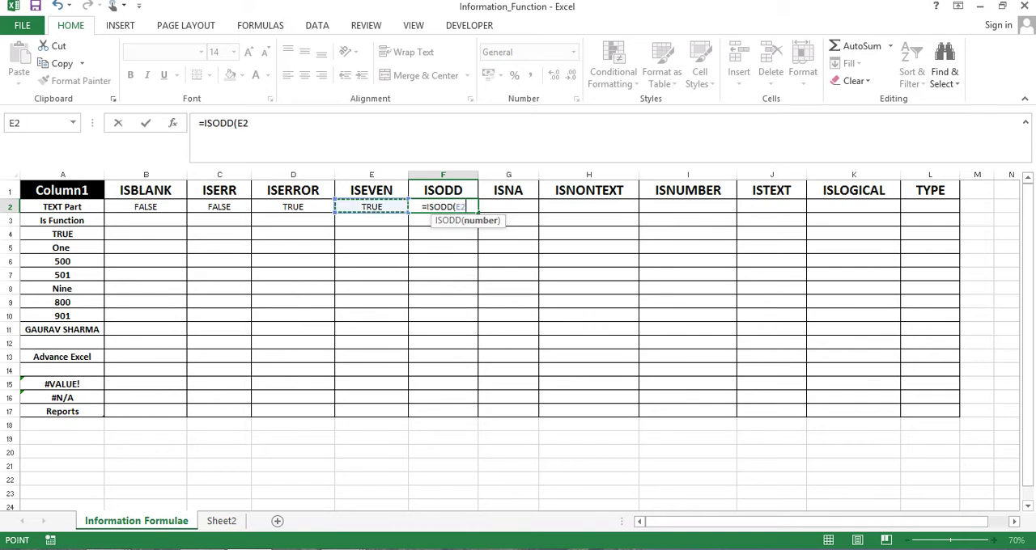
key("Down")
key("Down")
key("Down")
key("Down")
key("Down")
key("Up")
type(")")
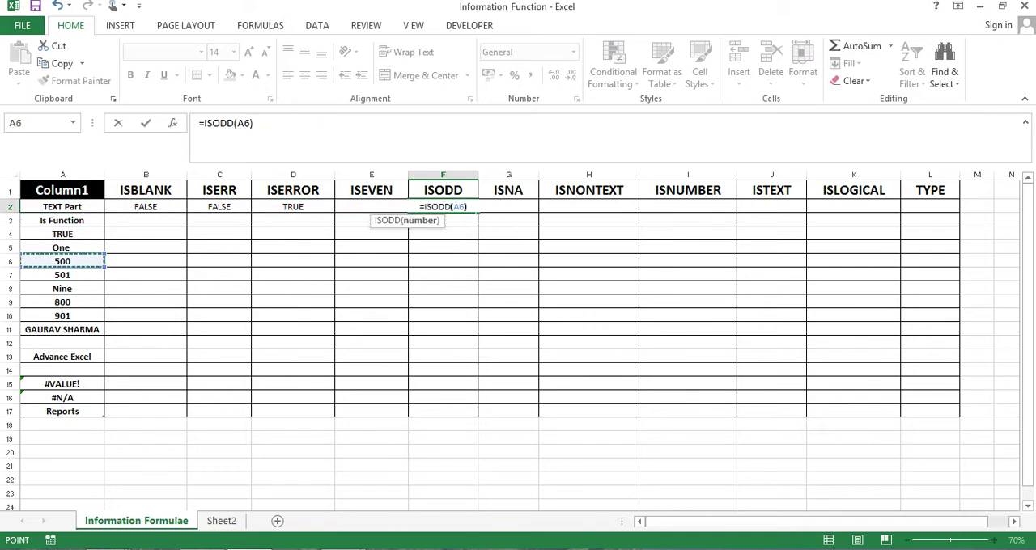
key("Return")
key("Up")
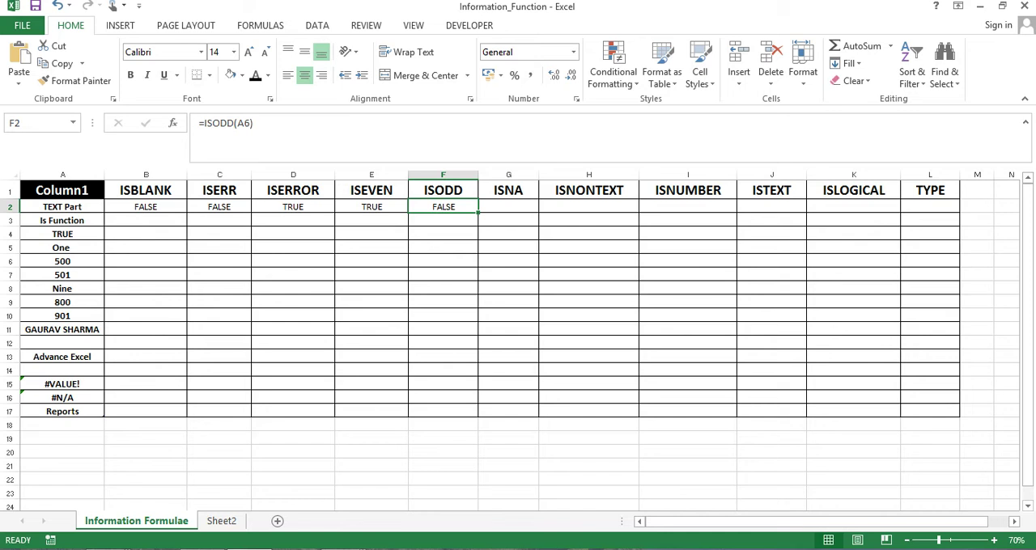
key("Left")
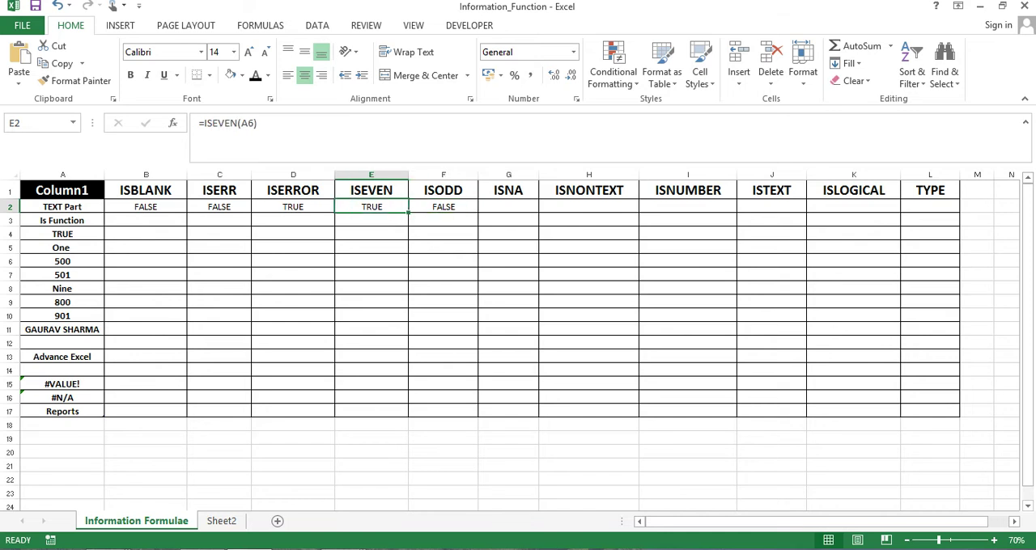
key("Right")
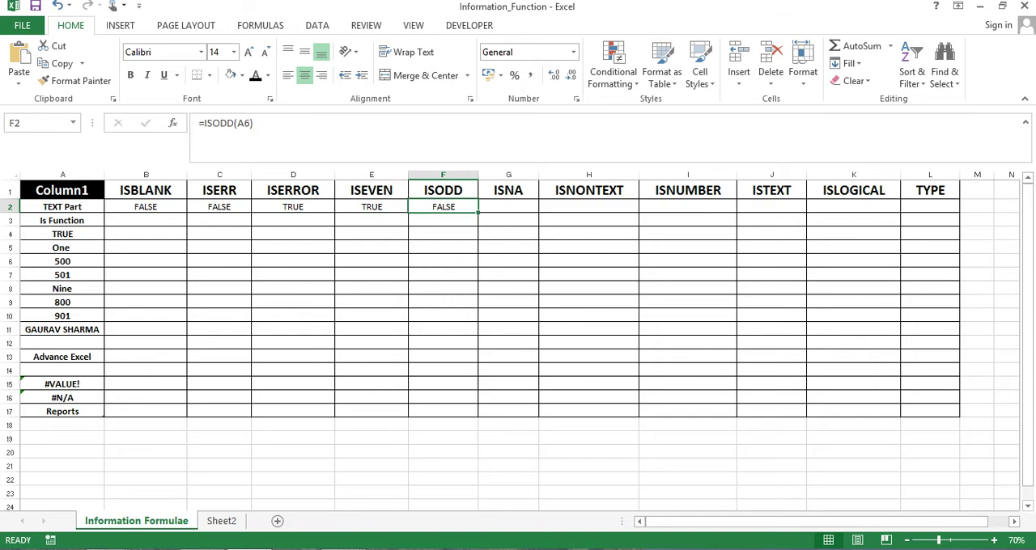
key("Right")
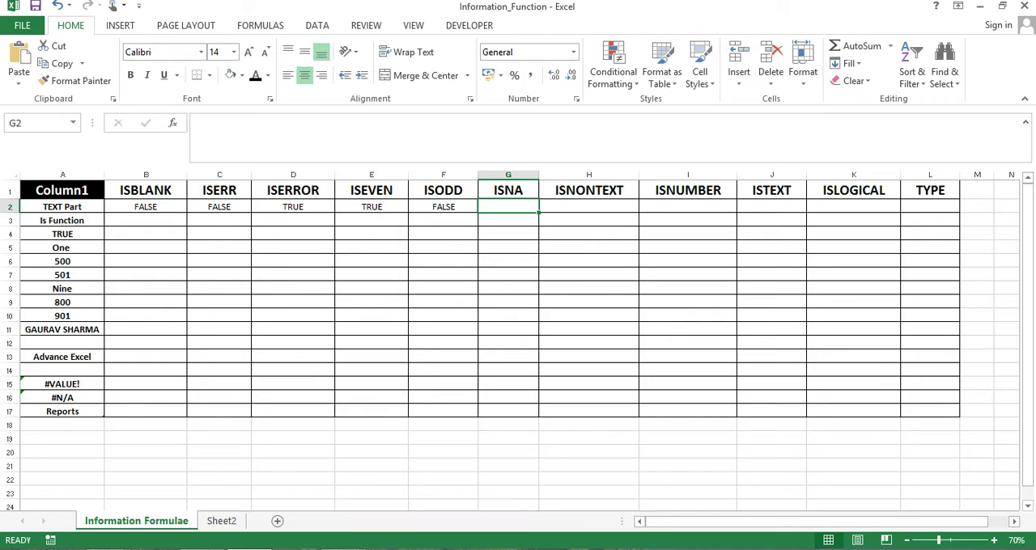
type("=IS")
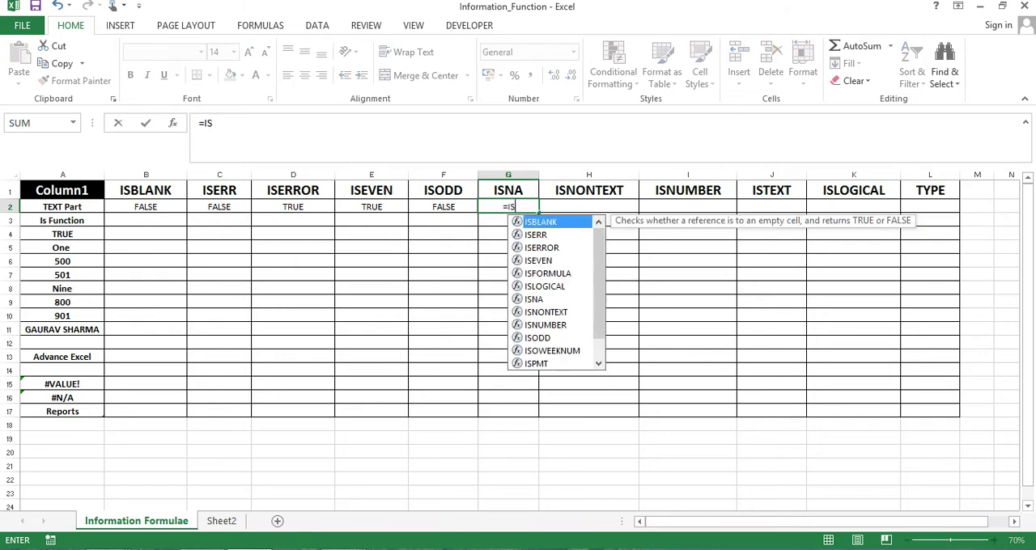
type("NA")
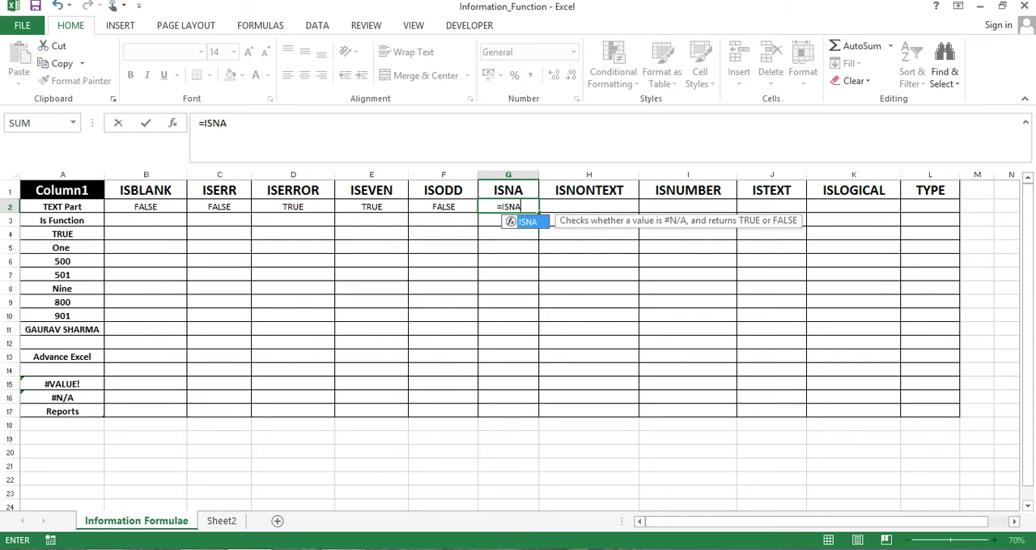
type("(")
key("Left")
key("Left")
key("Left")
key("Left")
key("Left")
key("Left")
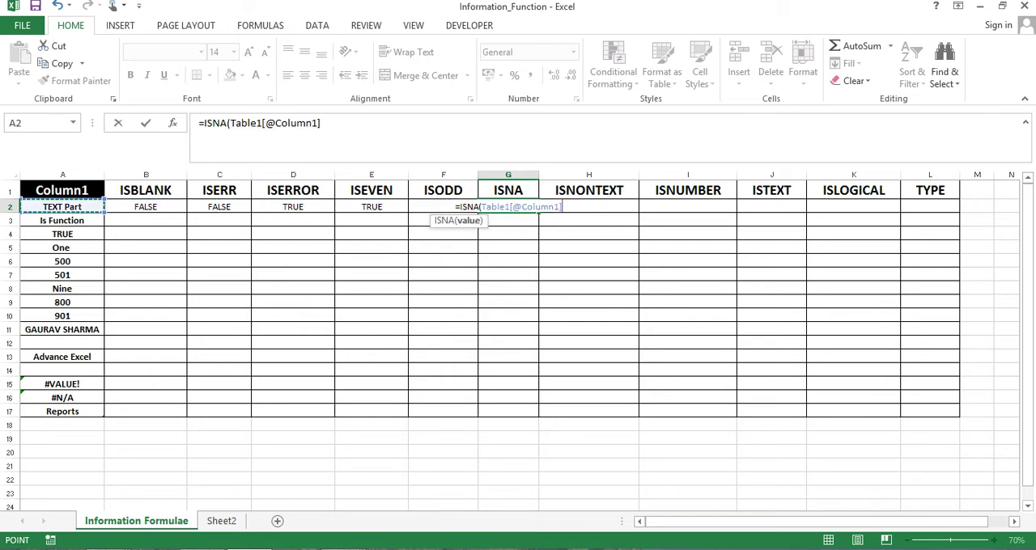
type(")")
key("Return")
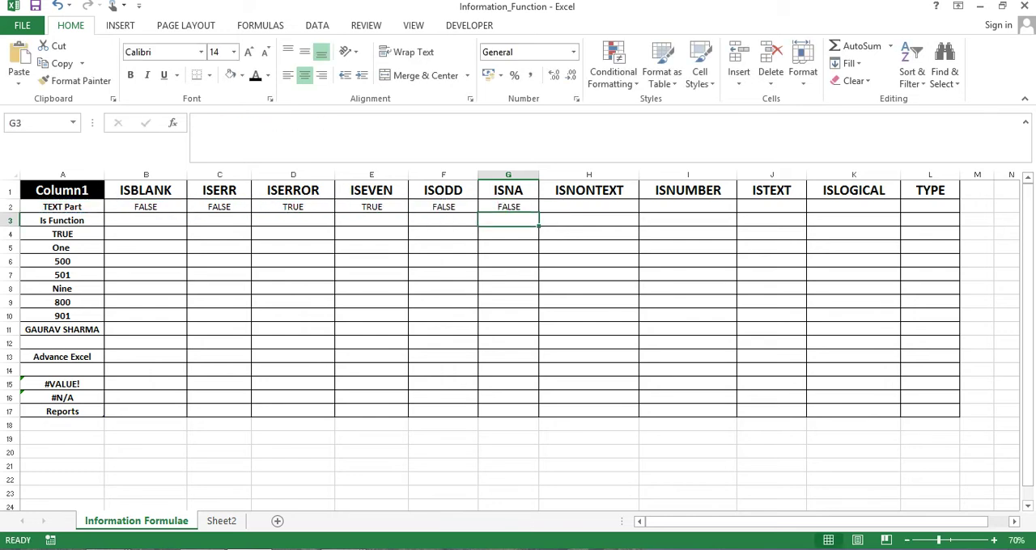
Check the ISNA formula in G2 against the Column1 value it tests in A2
key("Left")
key("Left")
key("Left")
key("Left")
key("Left")
key("Left")
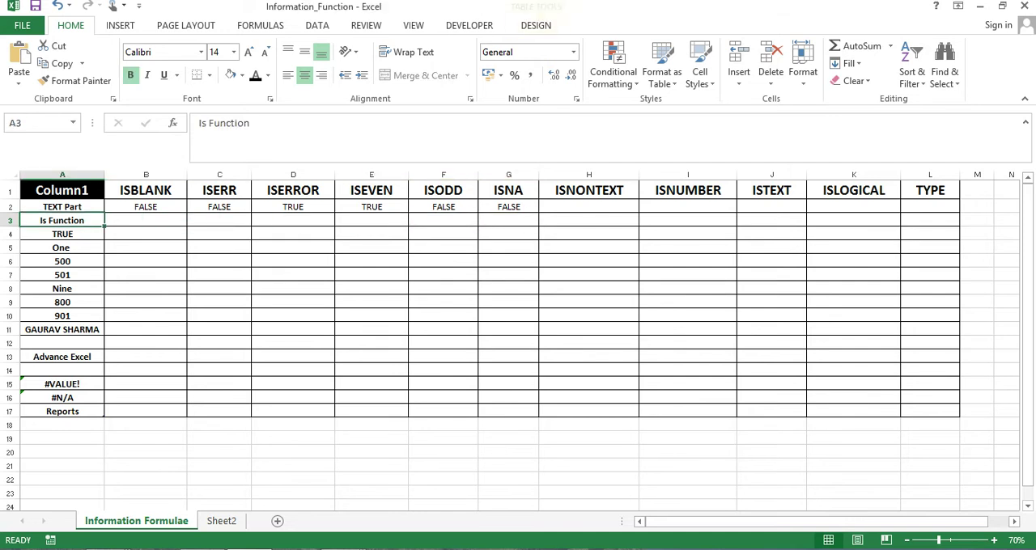
key("Up")
key("Right")
key("Right")
key("Right")
key("Right")
key("Right")
key("Right")
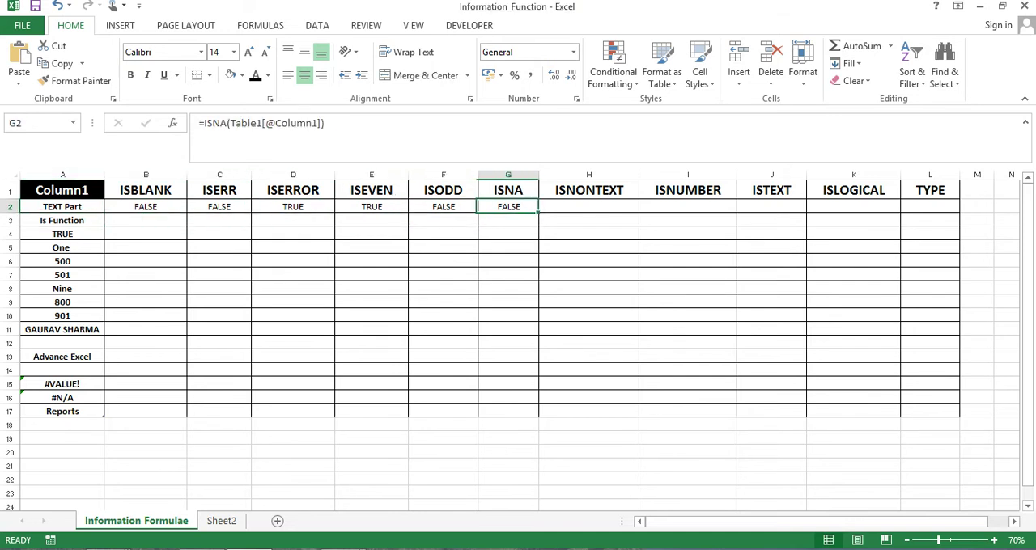
Replace the formula in G2 with =ISNA(A16) to test the #N/A value in column A
type("=IS")
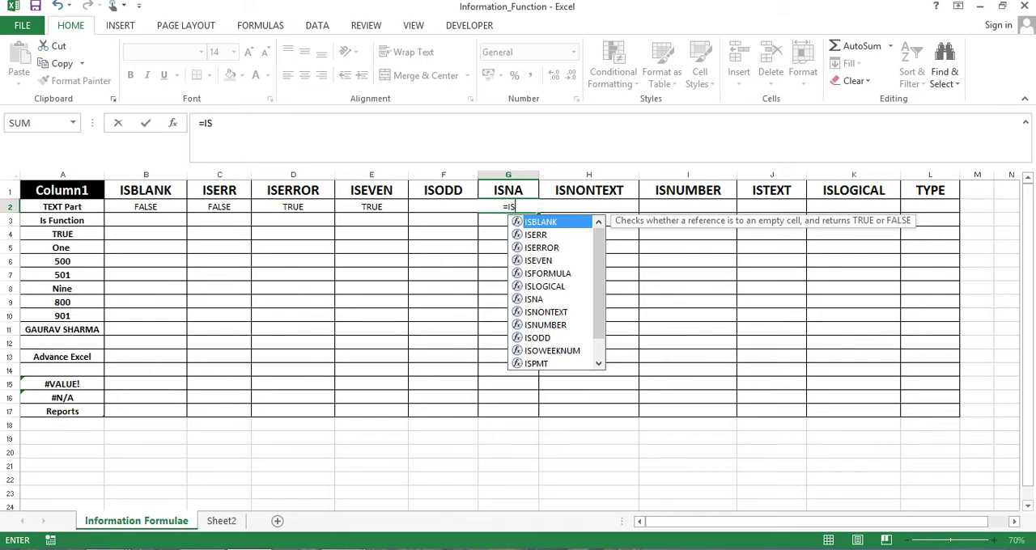
key("Down")
key("Down")
key("Down")
key("Down")
key("Down")
key("Down")
key("Tab")
key("Left")
key("Left")
key("Down")
key("Down")
key("Down")
key("Down")
key("Down")
key("Down")
key("Down")
key("Down")
key("Down")
key("Down")
key("Left")
key("Left")
key("Left")
key("Left")
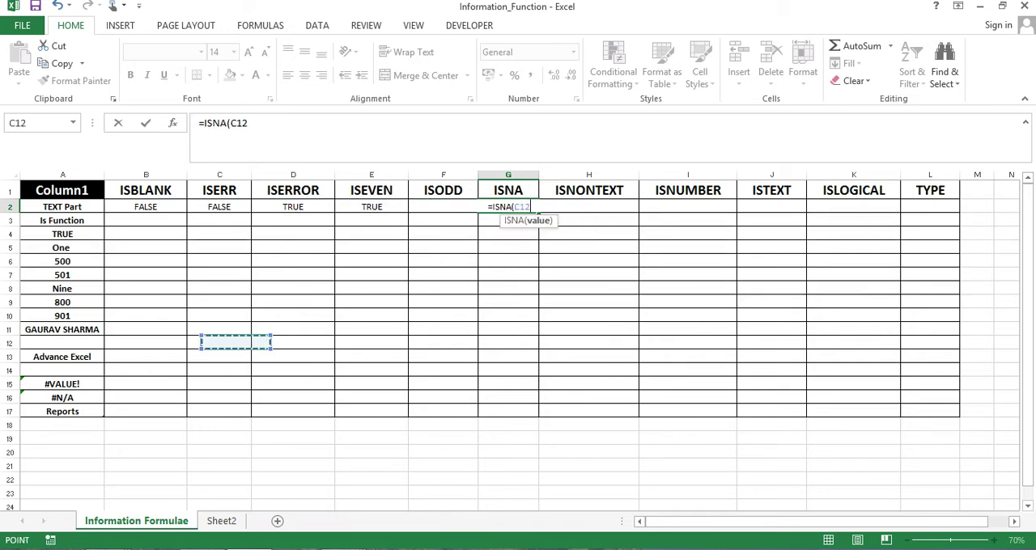
key("Down")
key("Down")
key("Down")
key("Down")
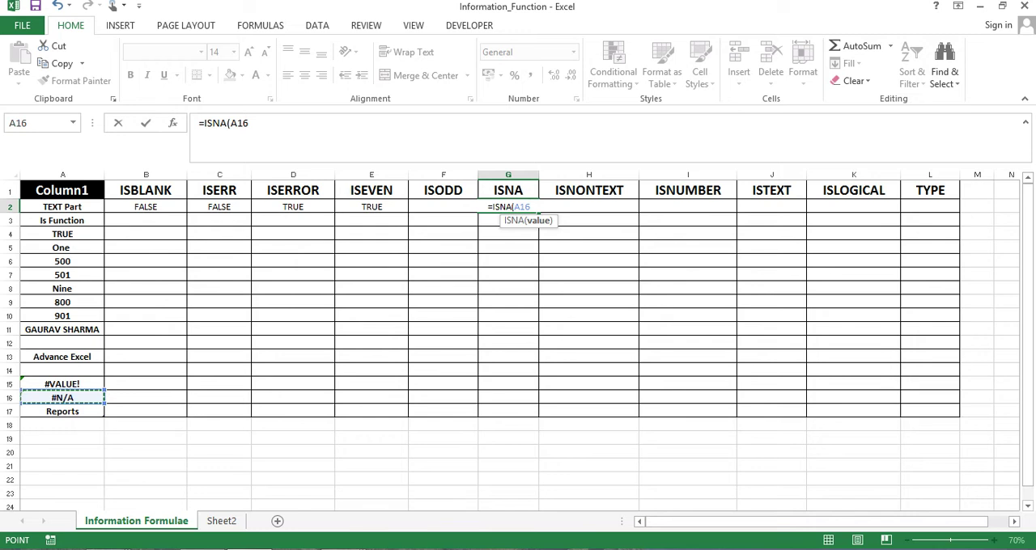
type(")")
key("Return")
key("Up")
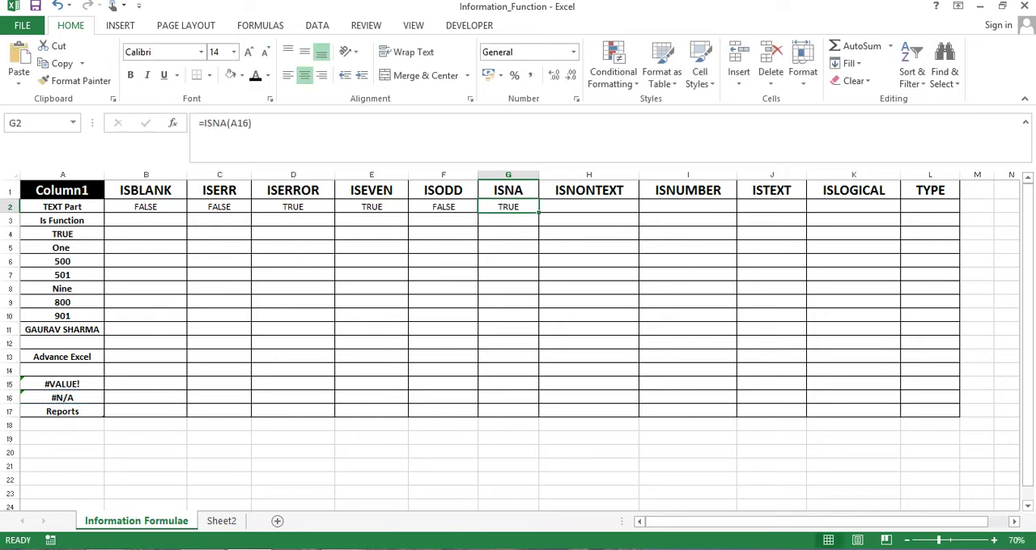
Compare the ISNA result in G2 with the column A value that its formula tests
key("Down")
key("Down")
key("Left")
key("Home")
key("Down")
key("Down")
key("Right")
key("Right")
key("Right")
key("Right")
key("Right")
key("Right")
key("Right")
key("Up")
key("Up")
key("Up")
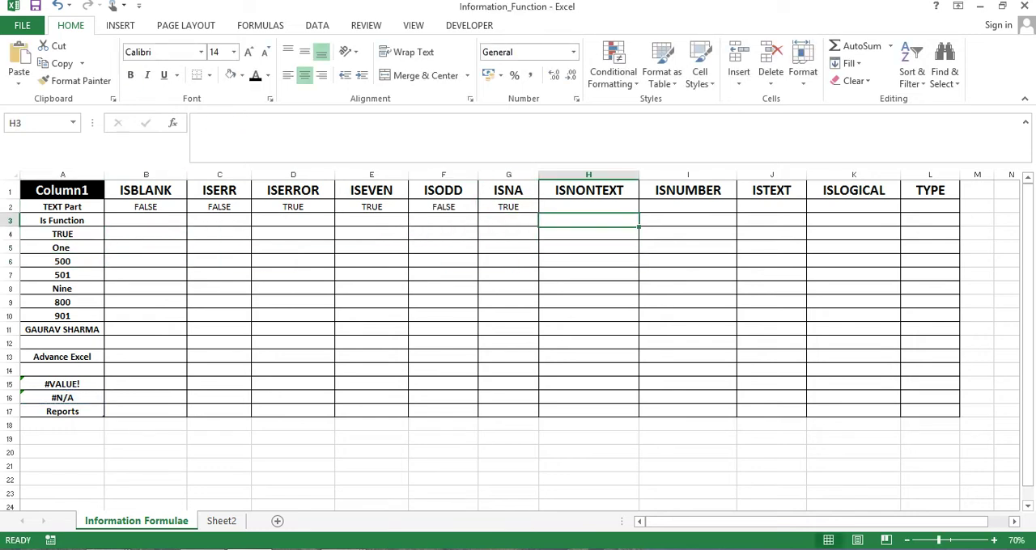
key("Up")
key("Left")
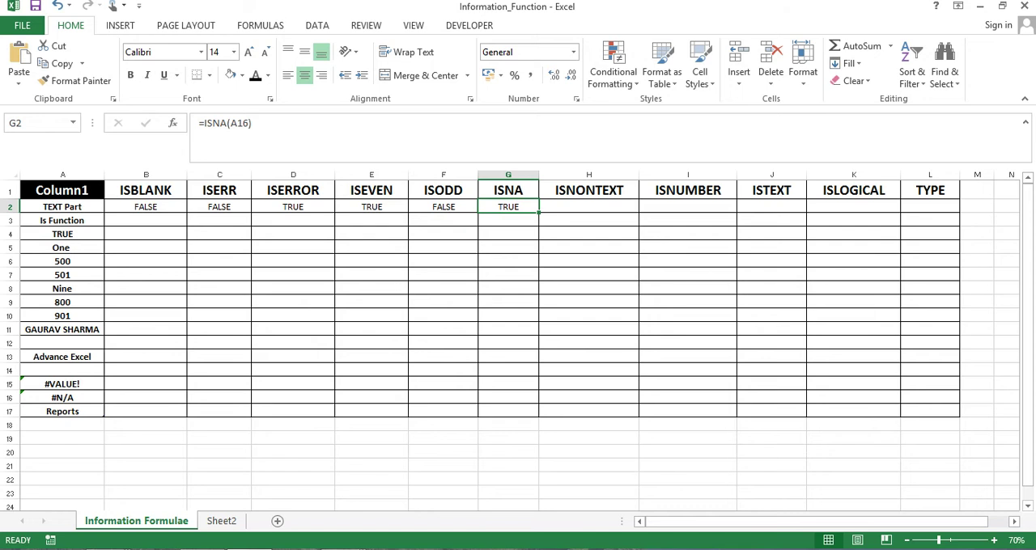
key("Right")
key("Up")
key("Down")
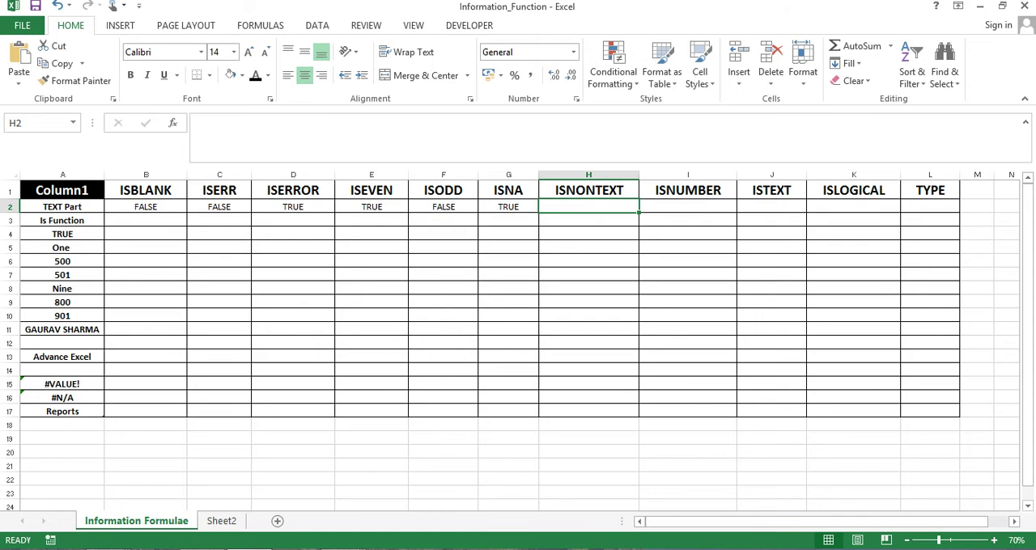
type("=ISNO")
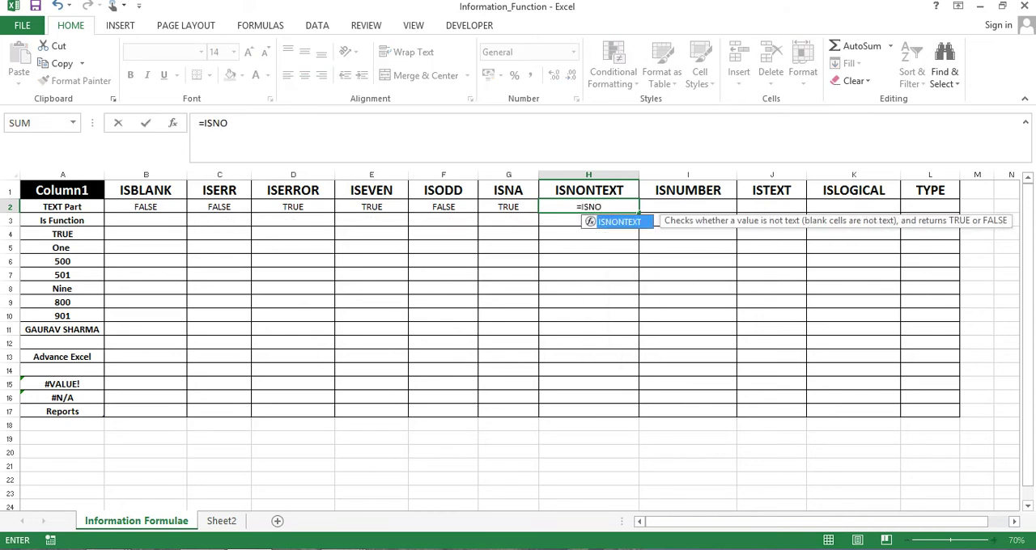
key("Tab")
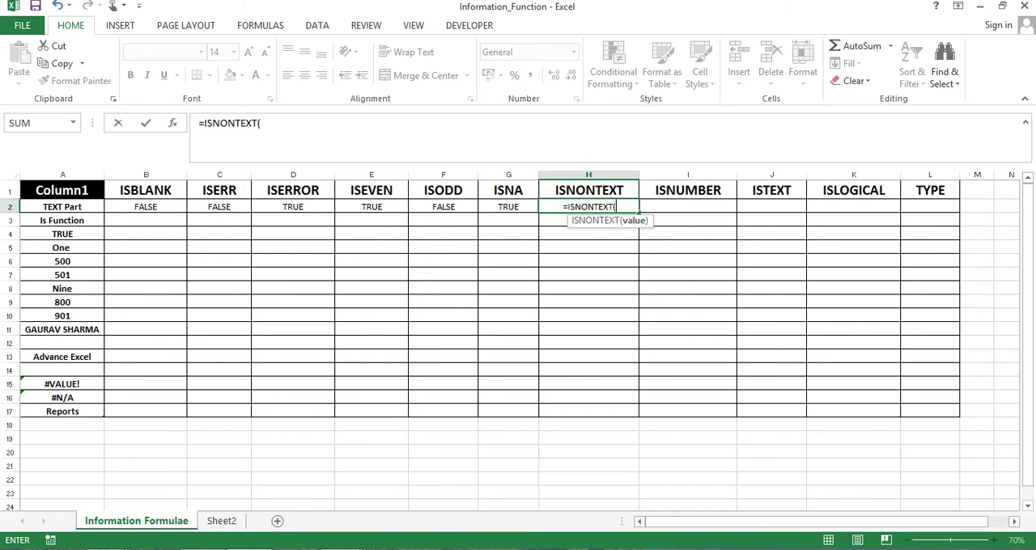
key("Left")
key("Left")
key("Left")
key("Left")
key("Left")
key("Left")
key("Left")
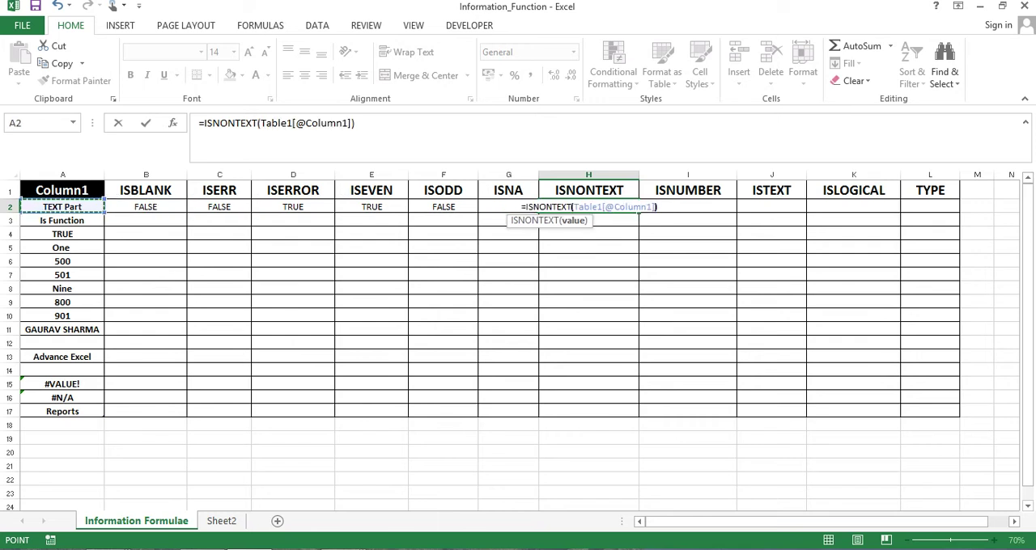
type(")")
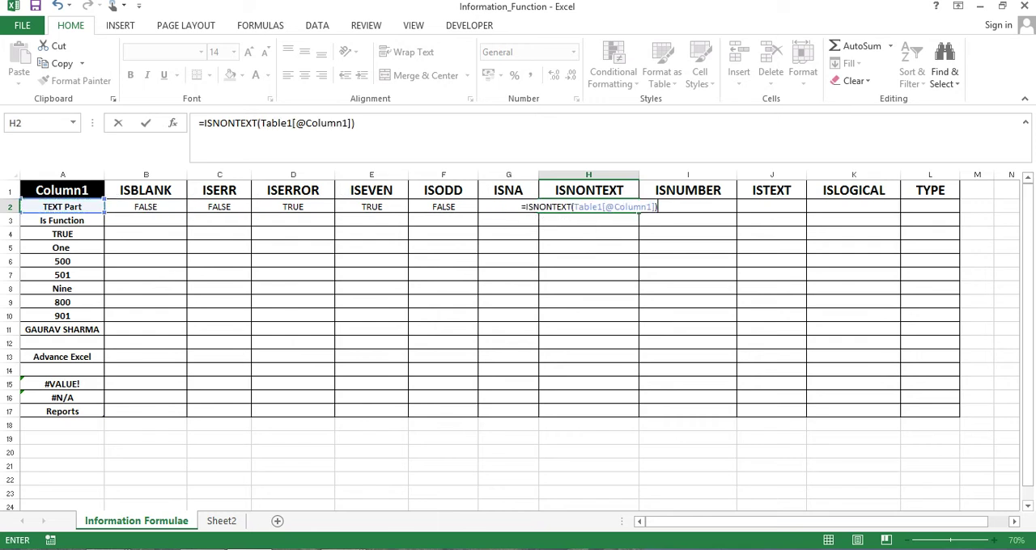
key("Return")
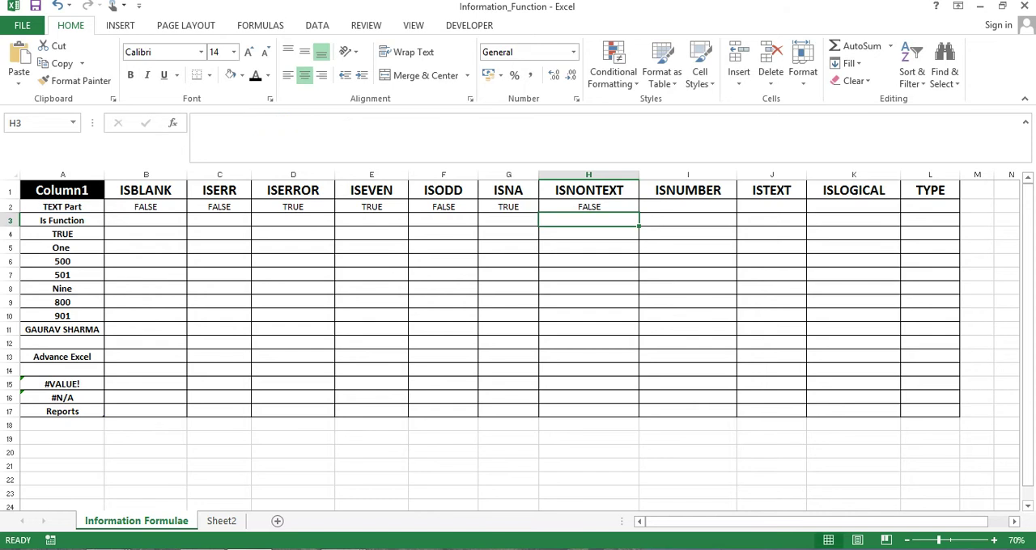
Change the value in A2 to 123 to test the ISNONTEXT formula with a number
key("Up")
key("Left")
key("Left")
key("Left")
key("Left")
key("Left")
key("Left")
key("Left")
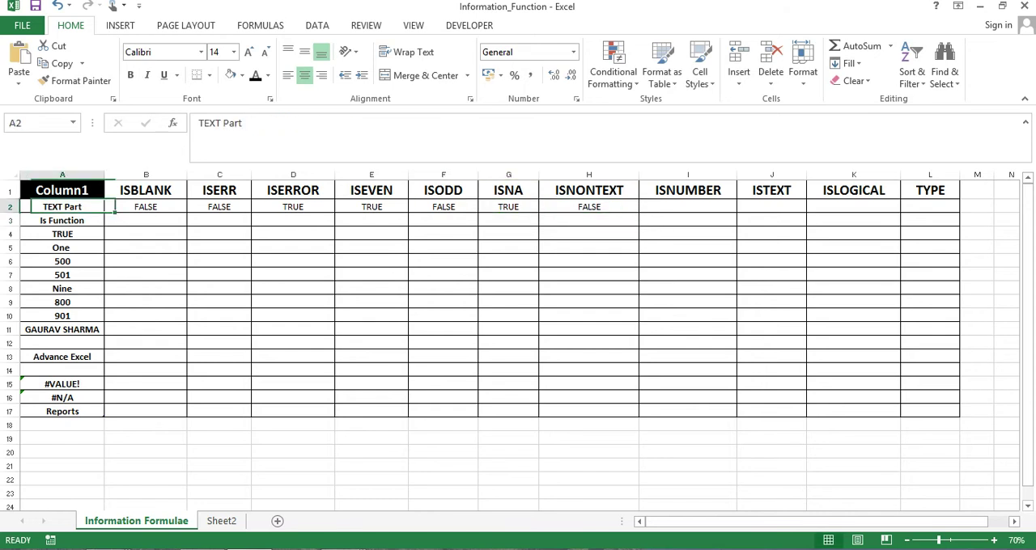
type("123")
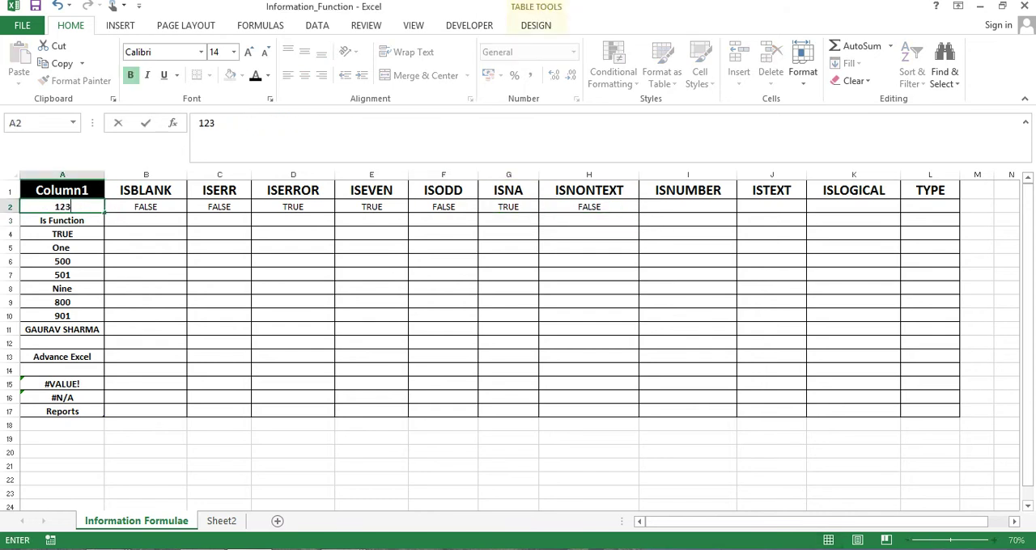
key("Return")
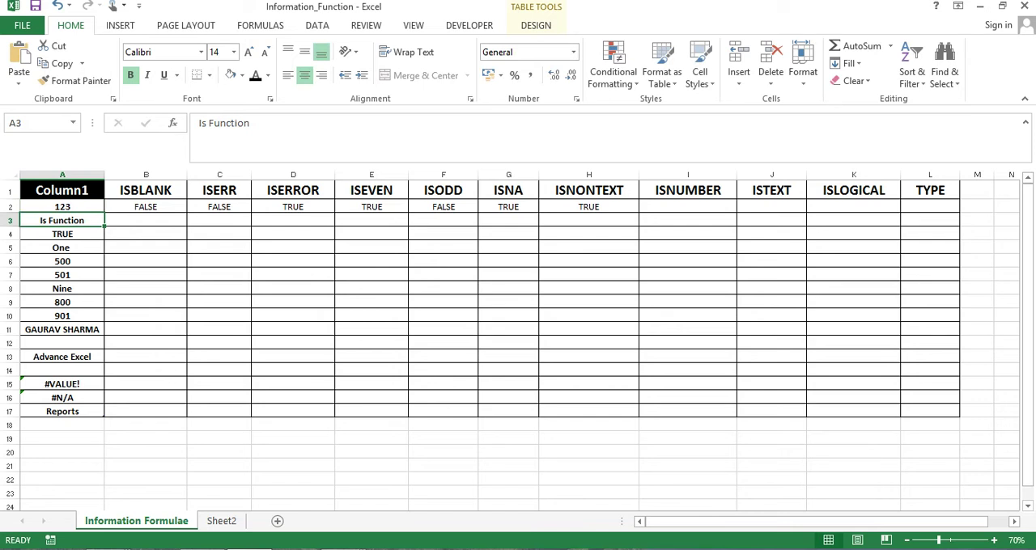
key("Right")
key("Right")
key("Right")
key("Right")
key("Right")
key("Right")
key("Right")
key("Right")
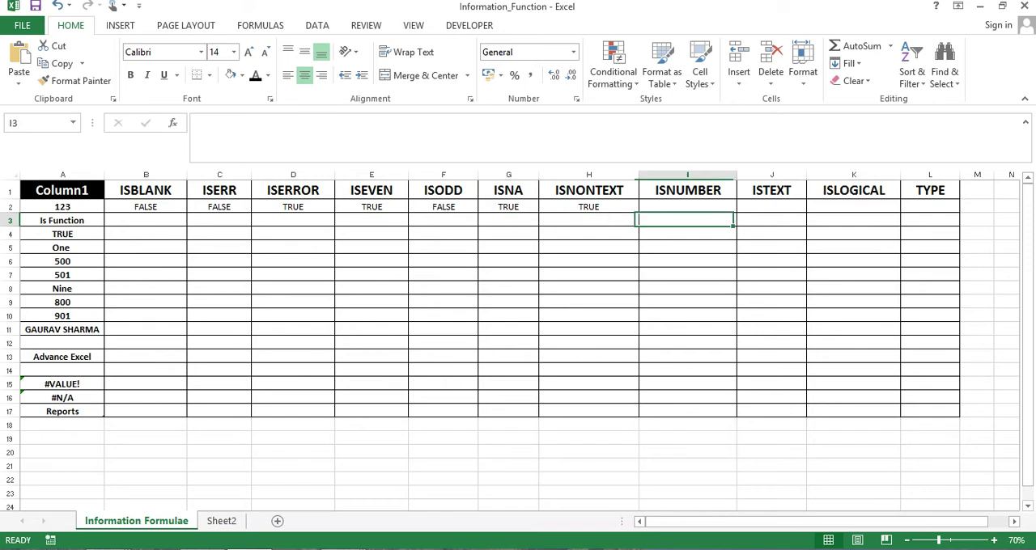
key("Up")
key("Up")
key("Left")
key("Right")
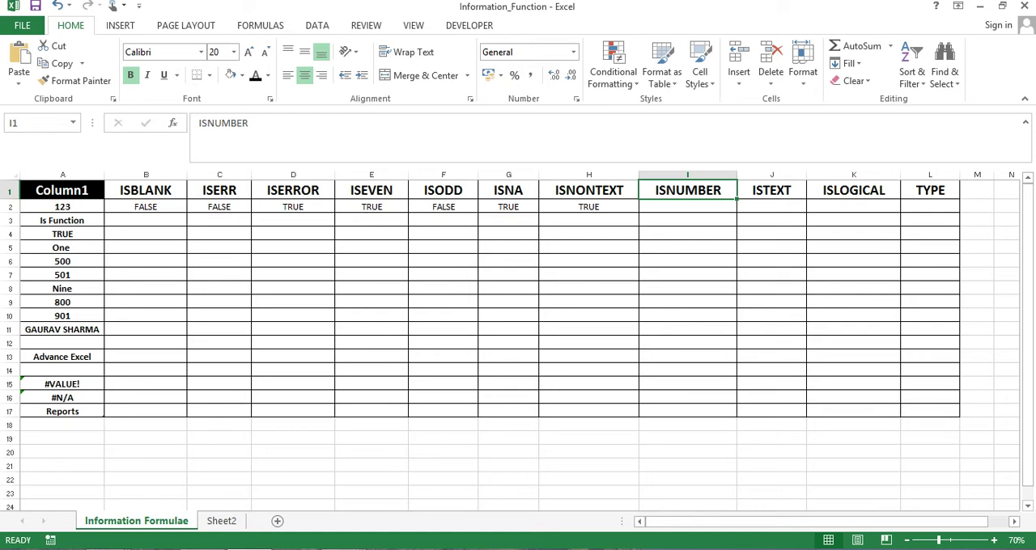
left_click(687, 208)
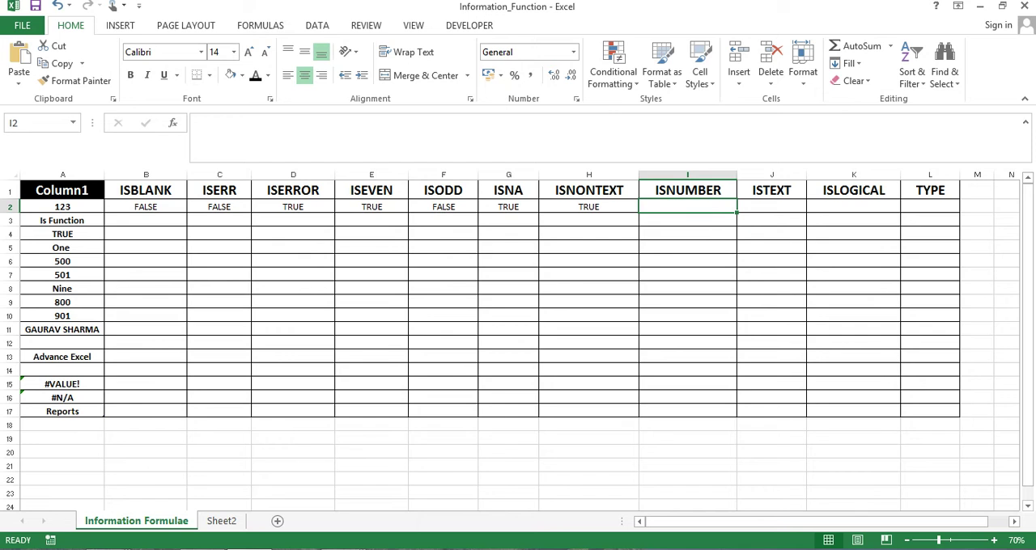
type("=")
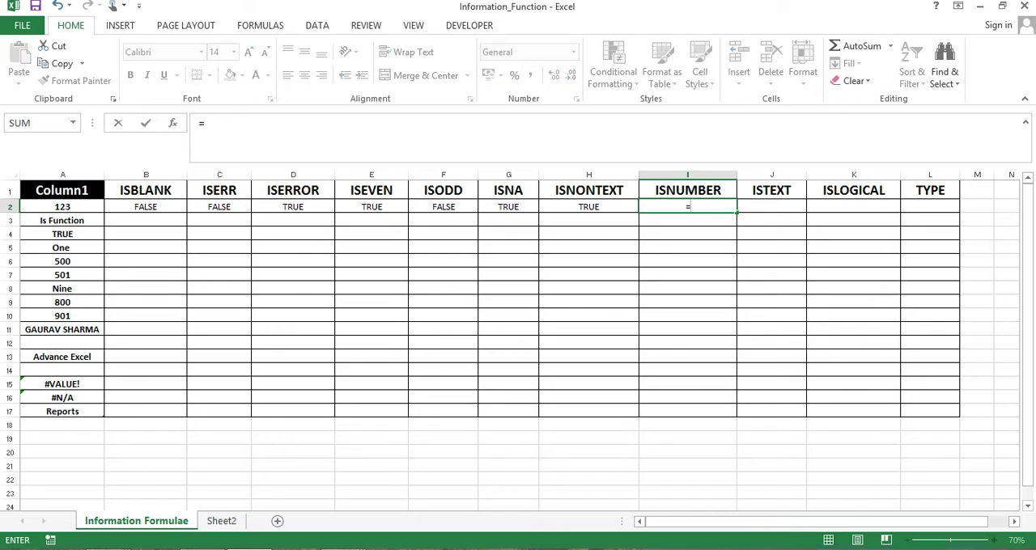
type("ISNU")
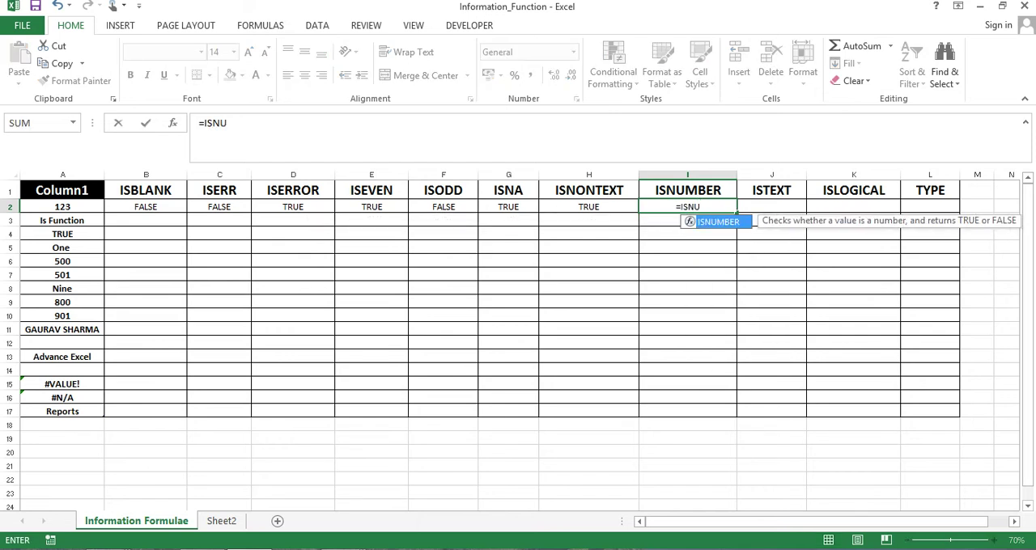
key("Tab")
key("Left")
key("ctrl+Left")
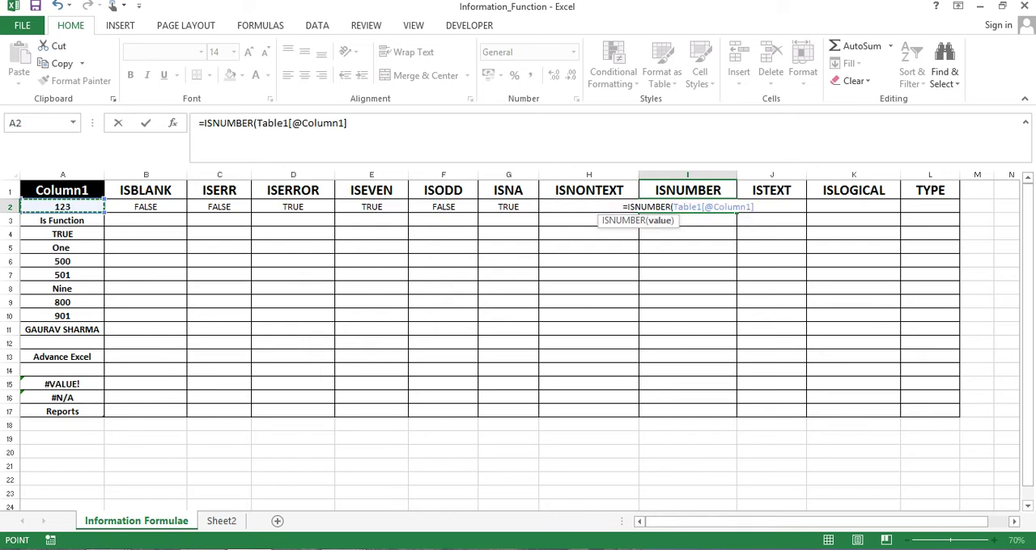
type(")")
key("Return")
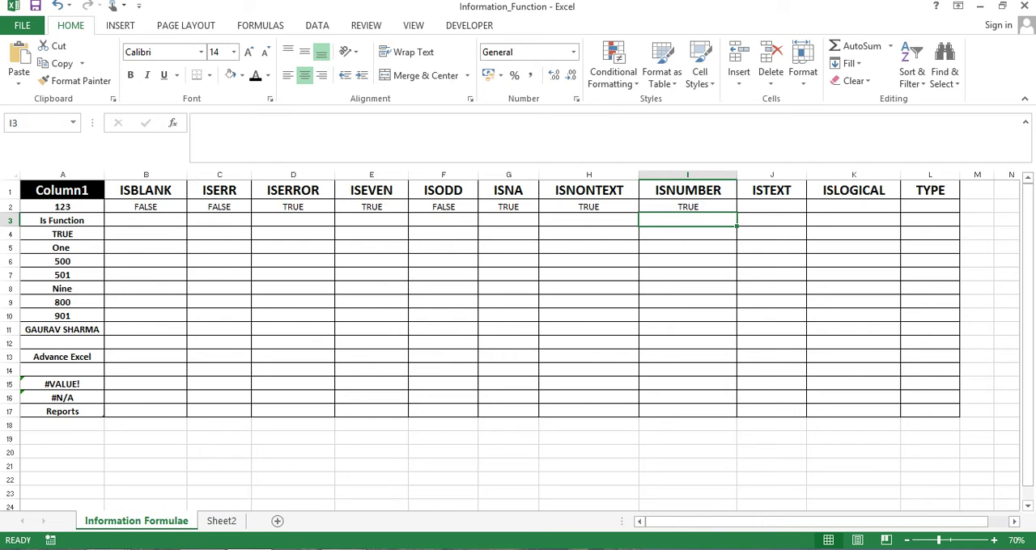
Change the value in A2 to ABS and check the ISNUMBER result in I2 for a text value
key("Up")
key("Left")
key("ctrl+Left")
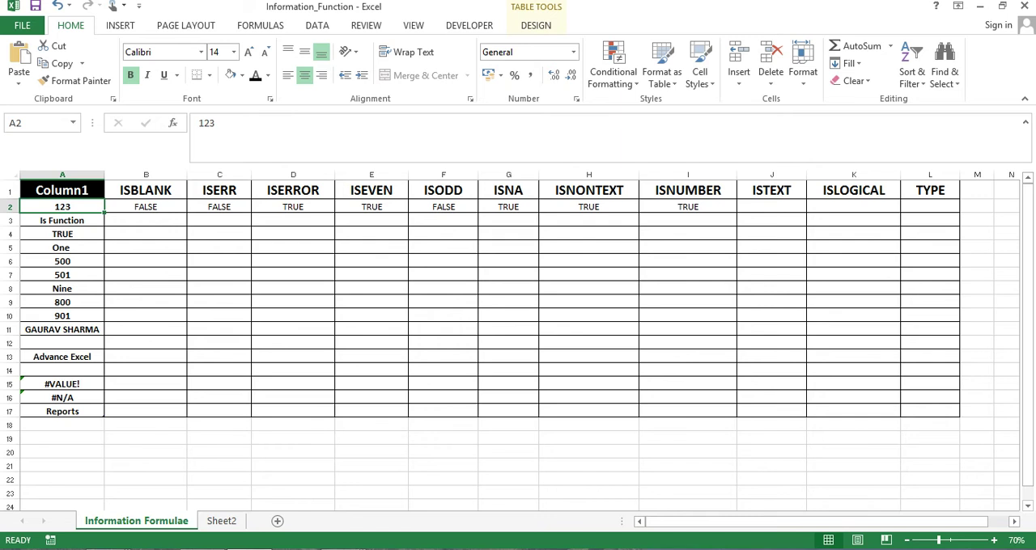
type("ABS")
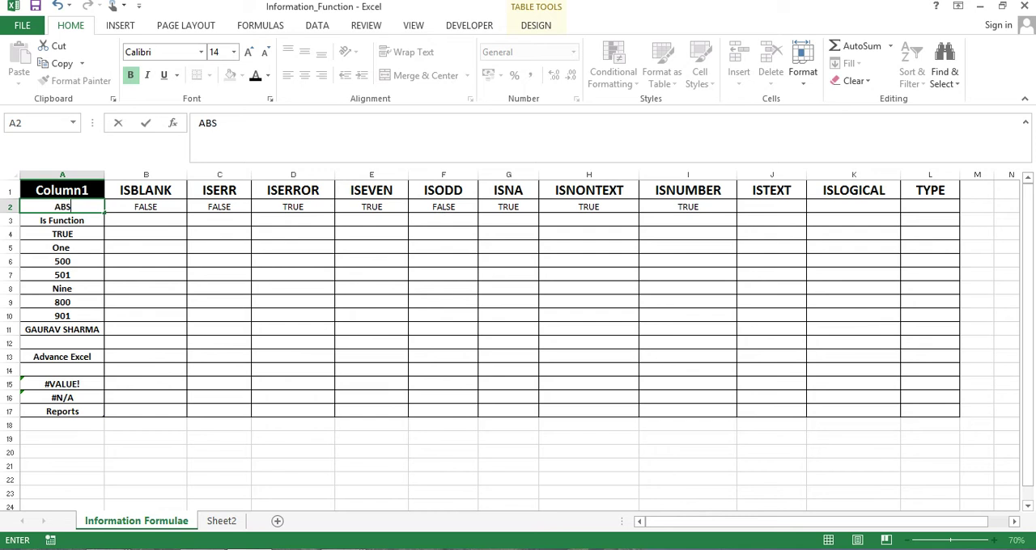
key("ctrl+Return")
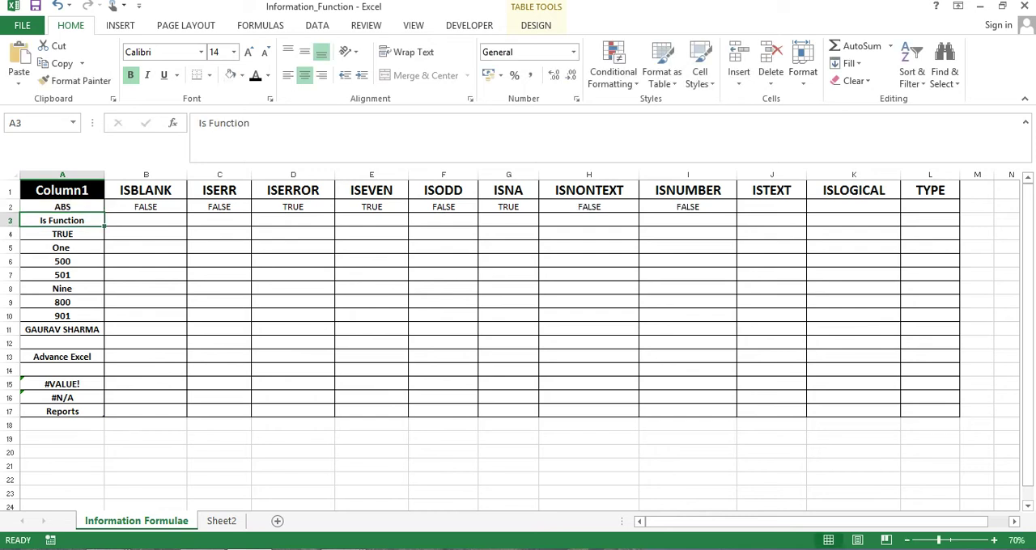
key("Right")
key("Right")
key("Right")
key("Right")
key("Right")
key("Right")
key("Right")
key("Right")
key("Right")
key("Right")
key("Right")
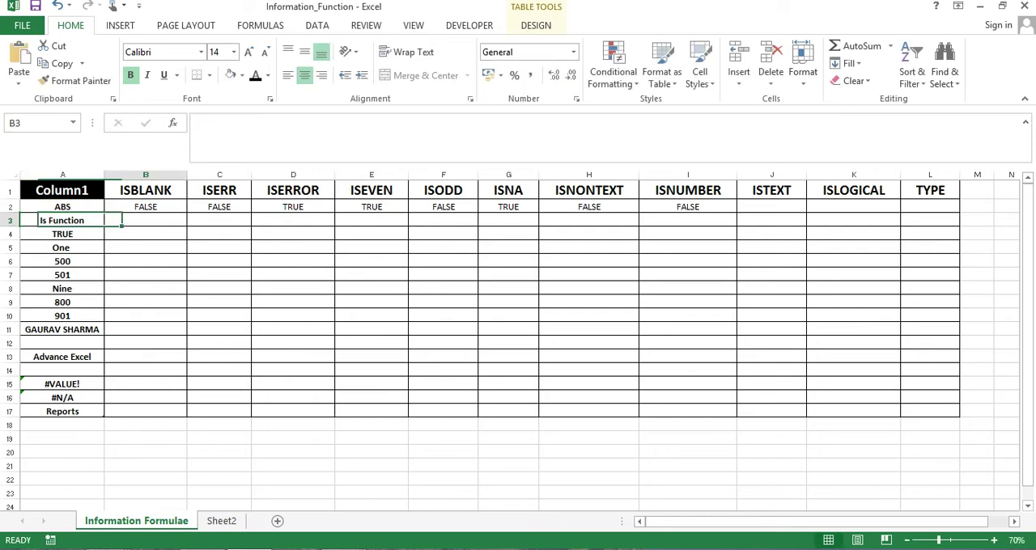
key("Up")
key("Left")
key("Left")
key("Left")
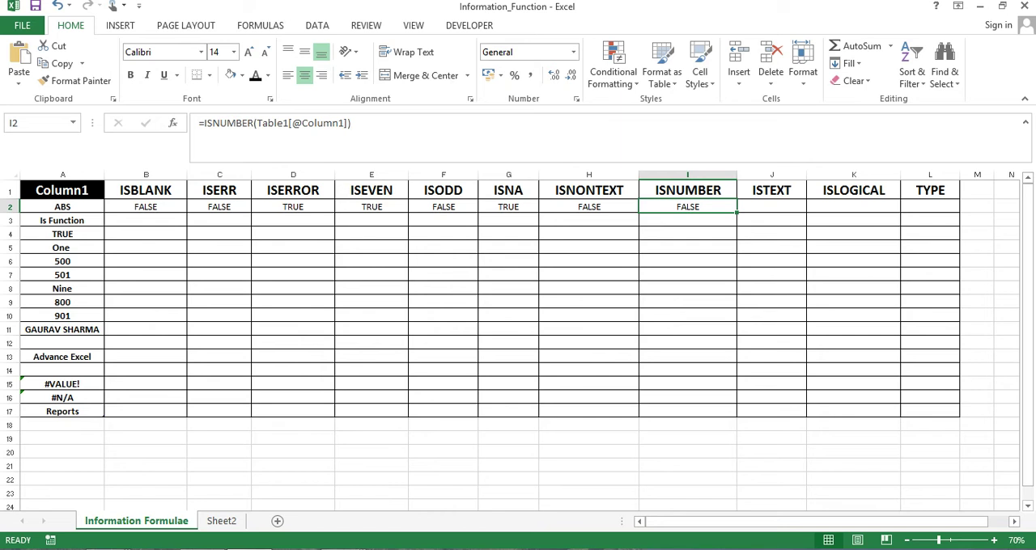
left_click(772, 206)
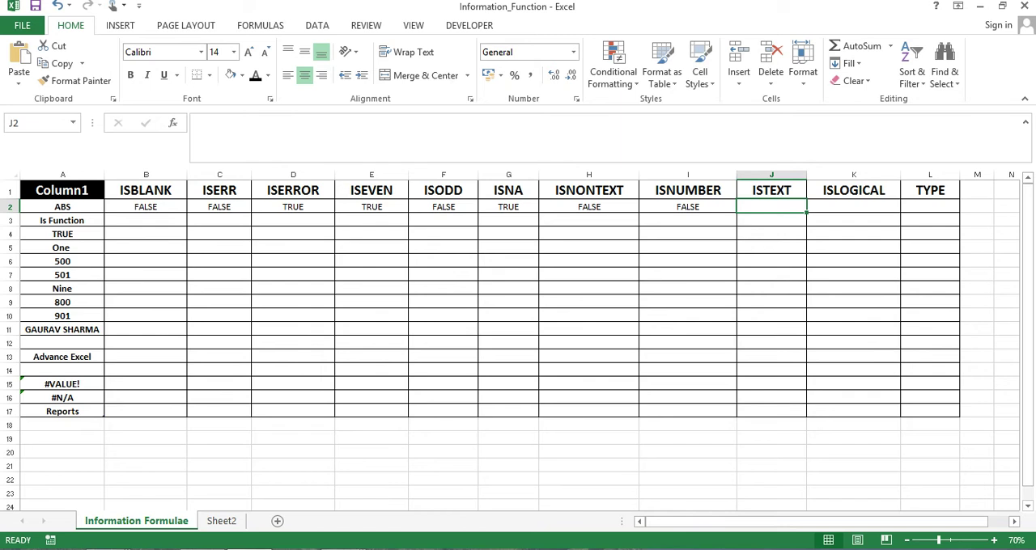
type("=")
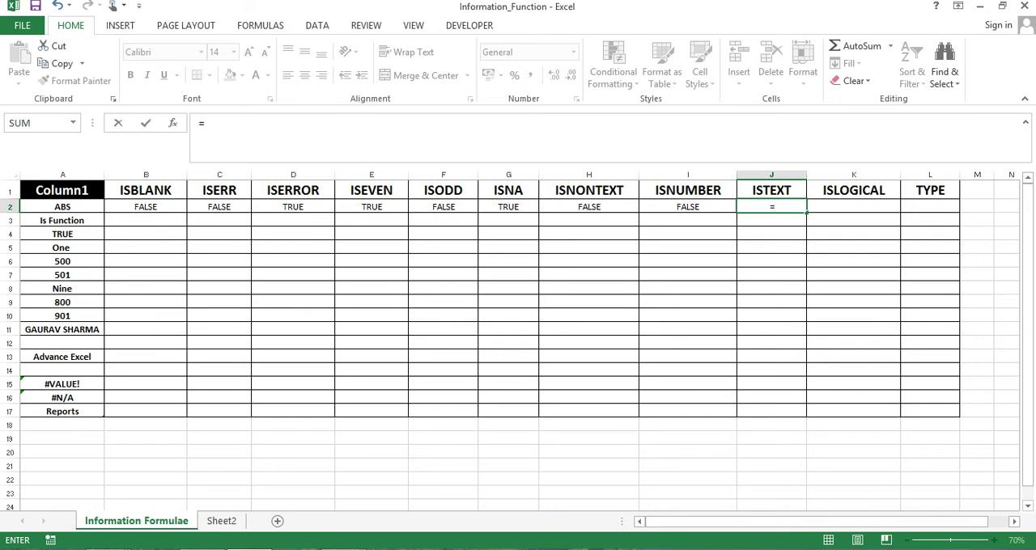
type("IS")
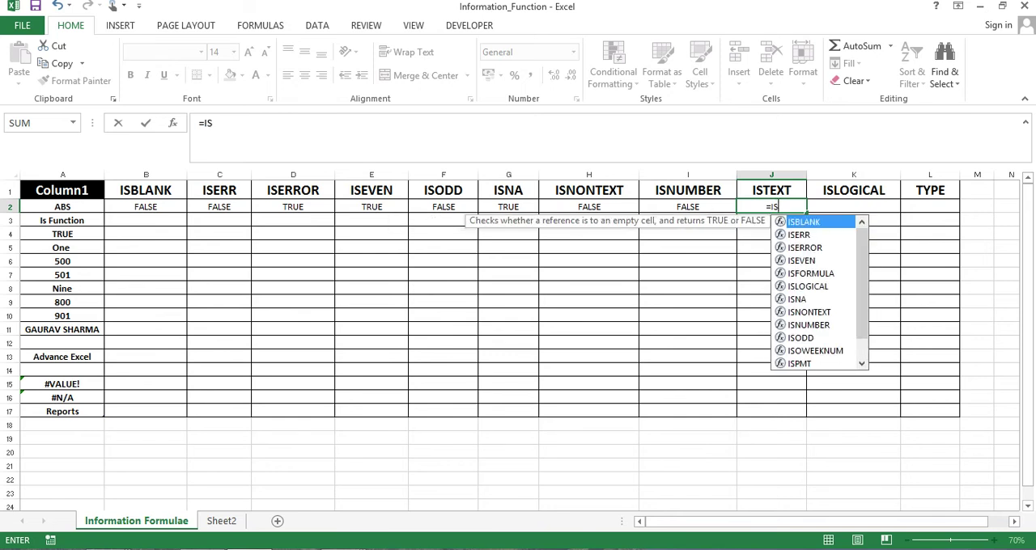
type("TE")
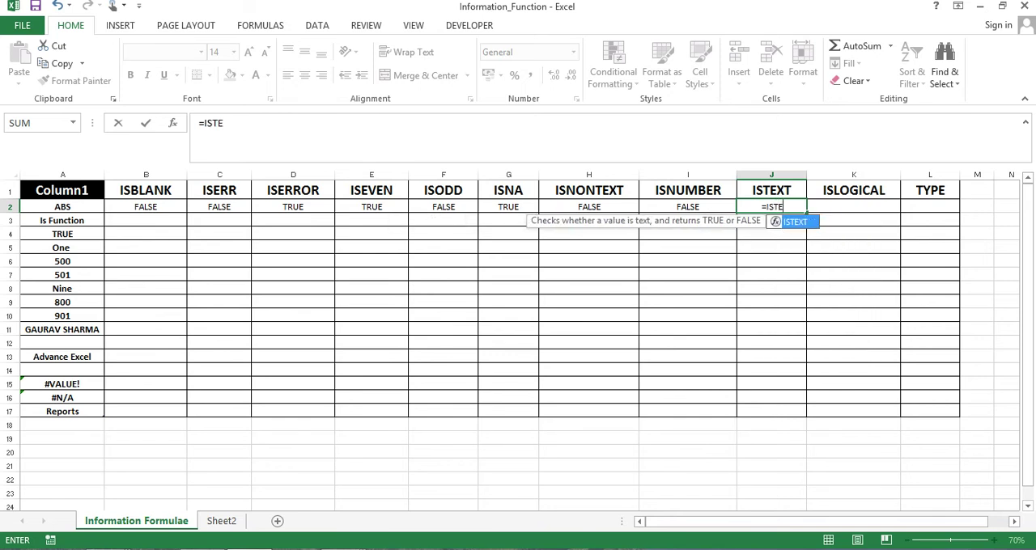
key("Tab")
key("Left")
key("ctrl+Left")
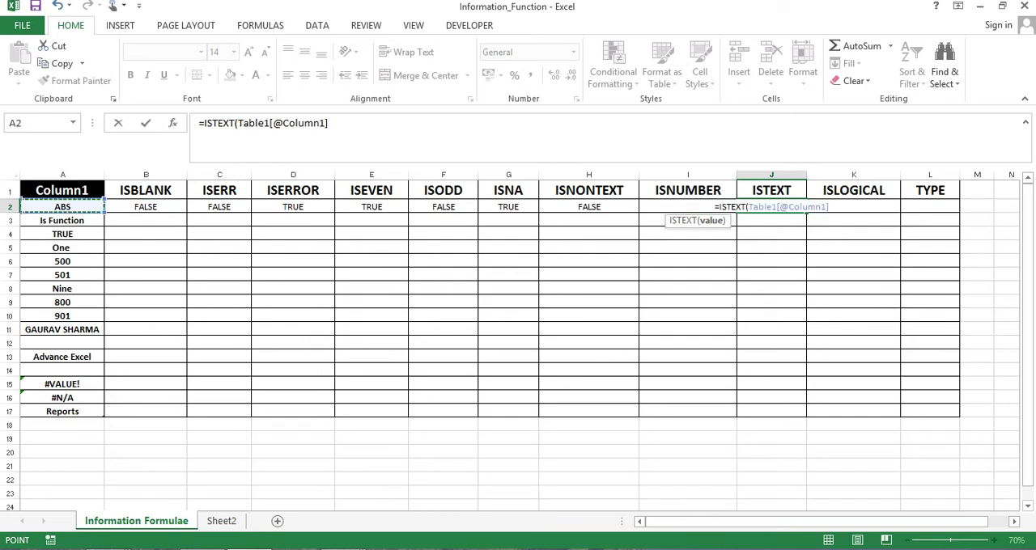
type(")")
key("Return")
key("Up")
key("Left")
key("Left")
key("Left")
key("Left")
key("Left")
key("Left")
key("Left")
key("Left")
key("Left")
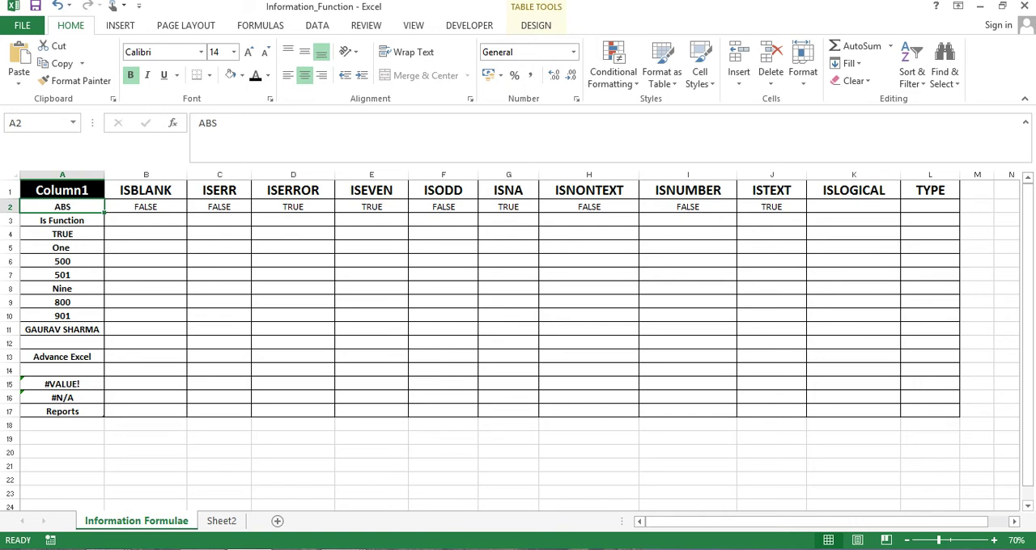
Check the ISTEXT result in J2 for the text value in A2
key("Right")
key("Right")
key("Right")
key("Right")
key("Right")
key("Right")
key("Right")
key("Right")
key("Right")
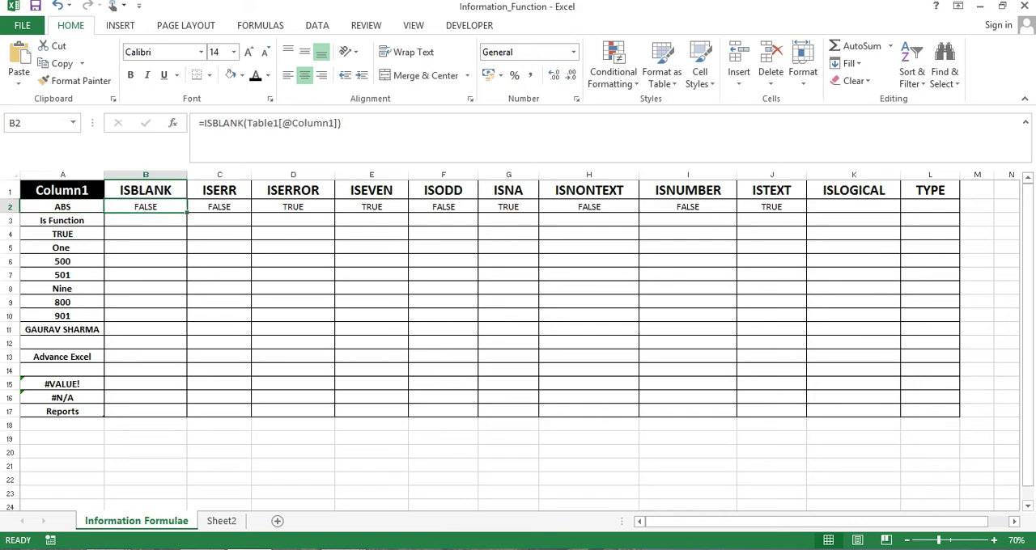
key("Right")
key("Left")
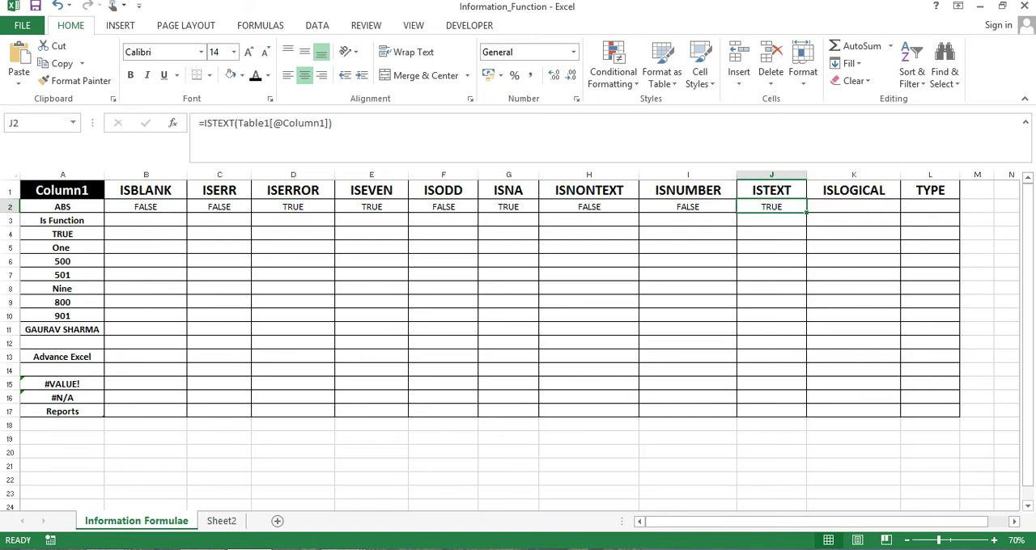
key("Right")
key("Left")
key("Right")
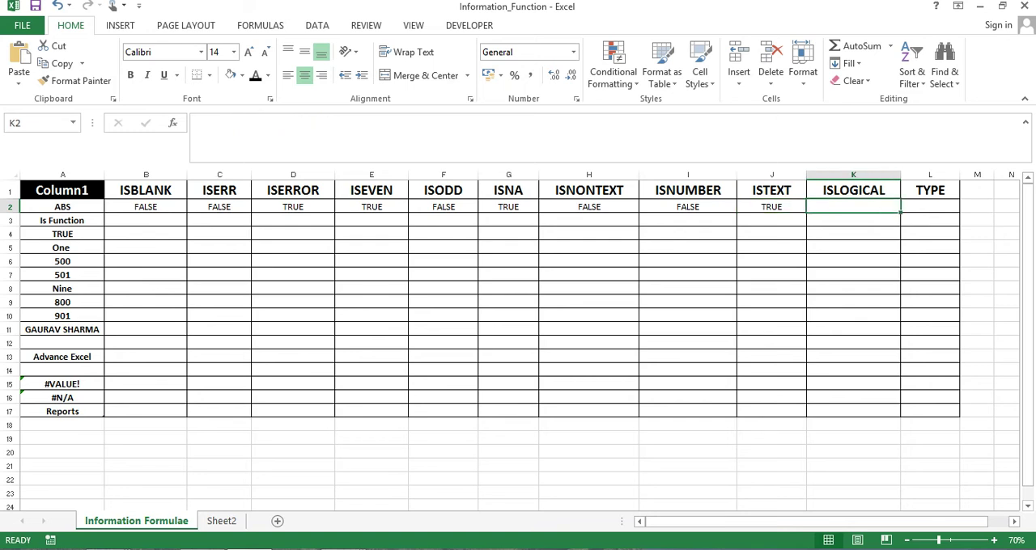
key("Up")
key("Down")
type("=")
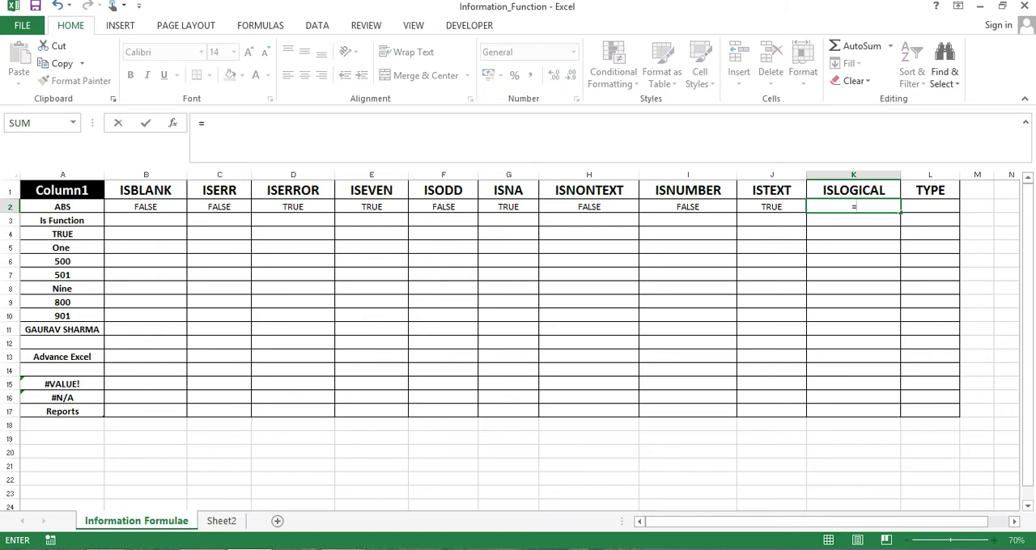
type("islo")
key("Tab")
key("Left")
key("ctrl+Left")
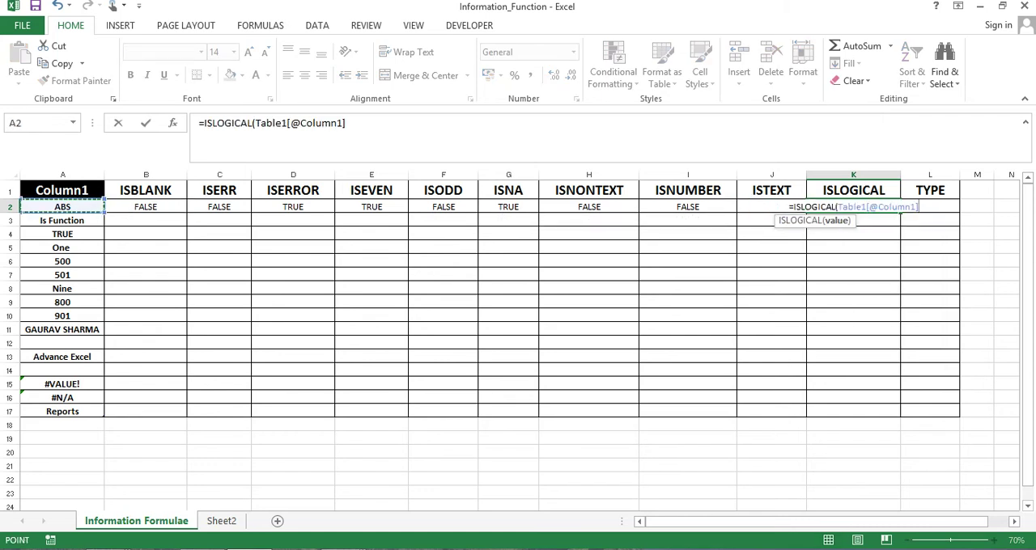
type(")")
key("Return")
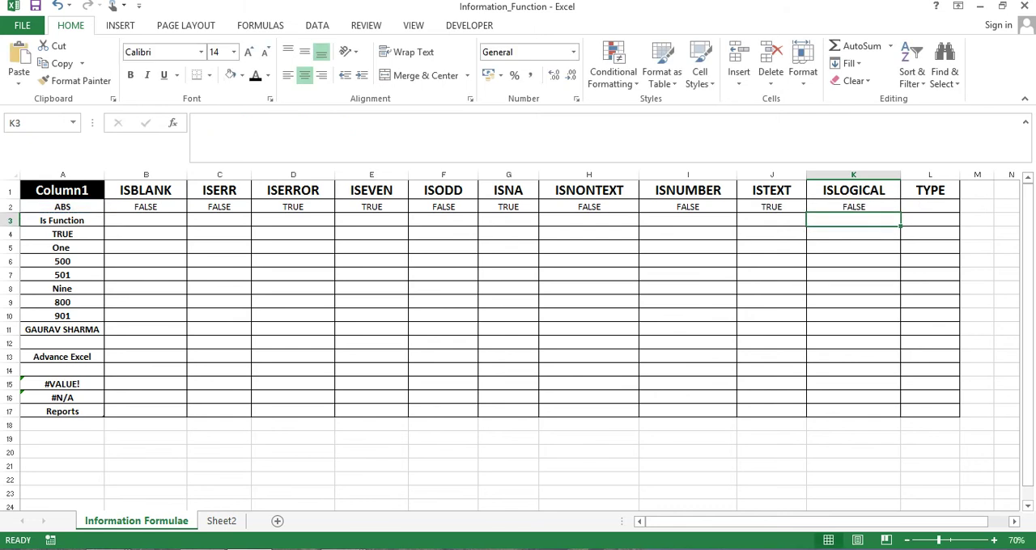
Change the value in A2 to TRUE and check the ISLOGICAL result in K2
key("Up")
key("Left")
key("Left")
key("ctrl+Left")
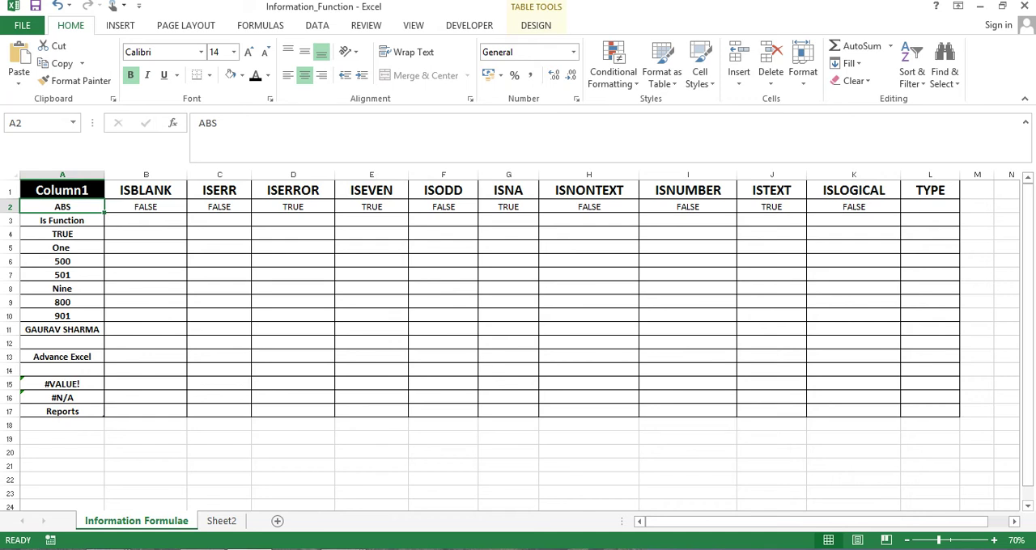
type("T")
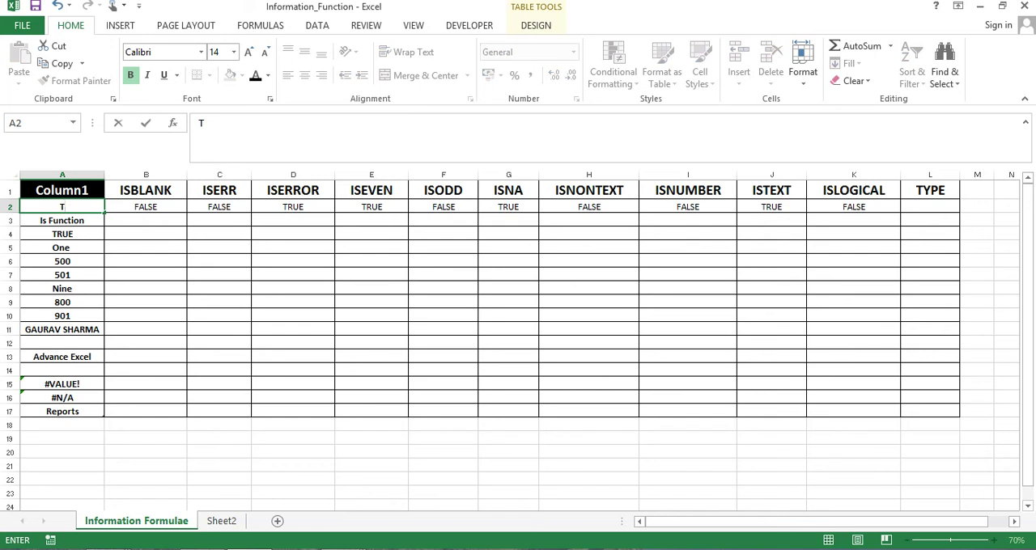
type("RUE")
key("Return")
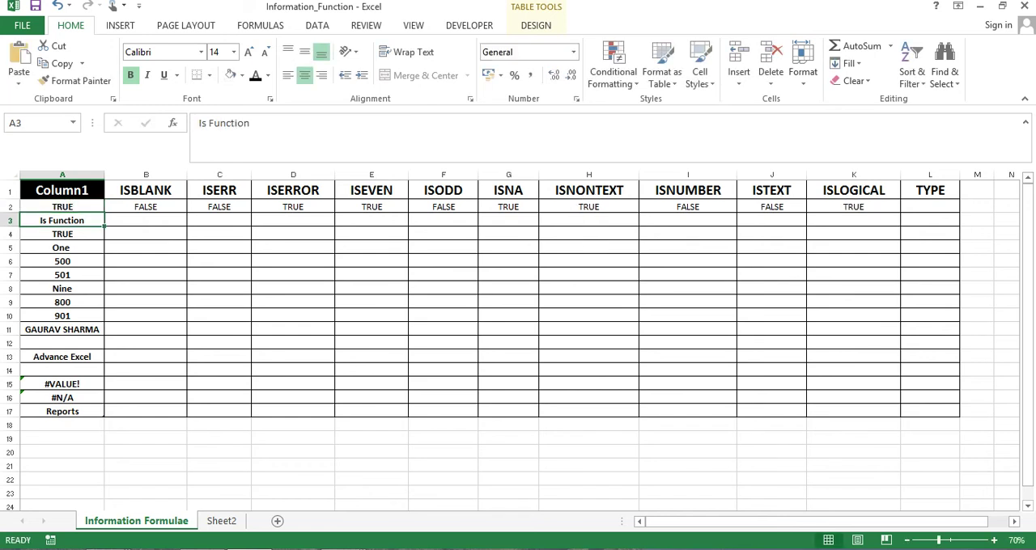
key("Right")
key("Right")
key("Right")
key("Right")
key("Right")
key("Right")
key("Right")
key("Right")
key("Right")
key("Right")
key("Up")
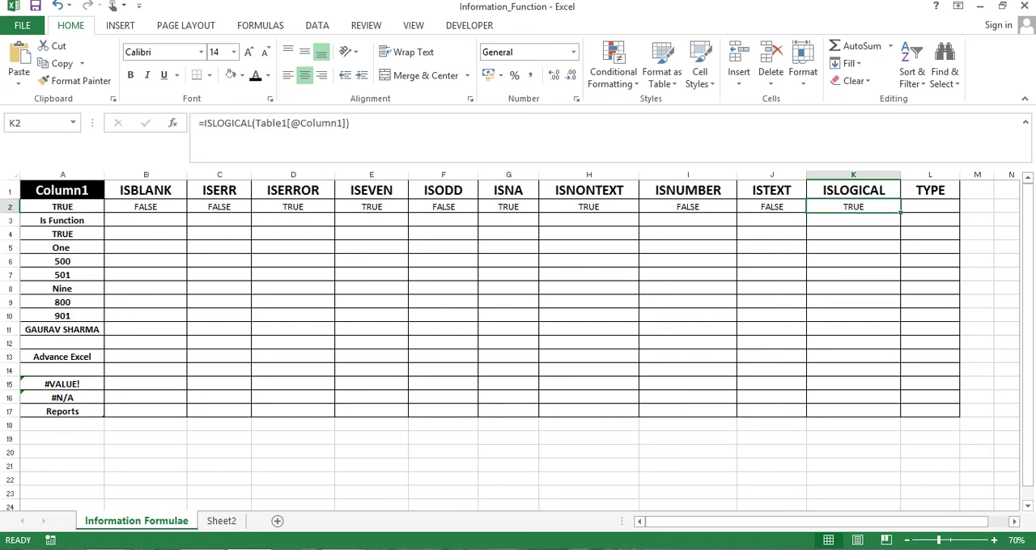
Change the value in A2 to FALSE and check the ISLOGICAL result in K2
key("Left")
key("Left")
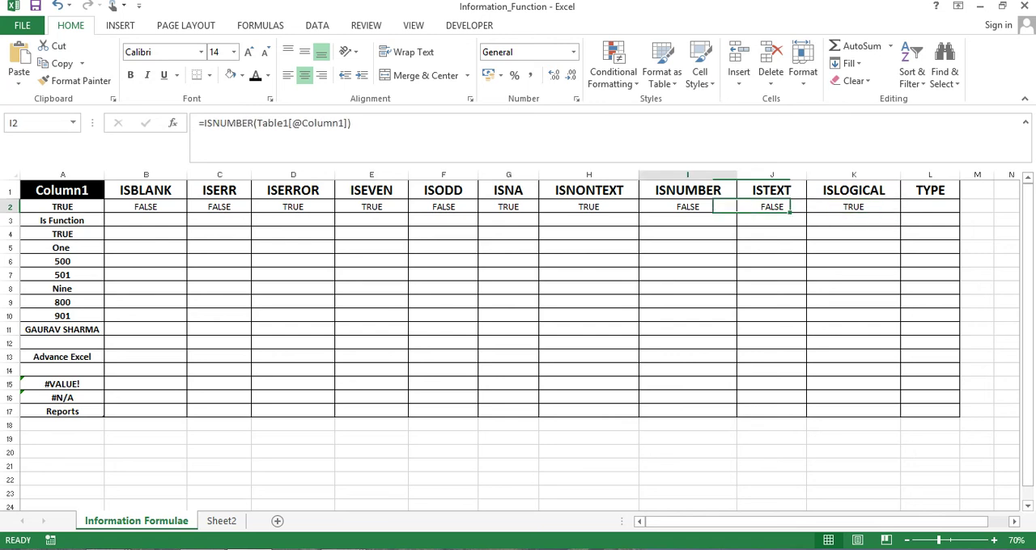
key("Home")
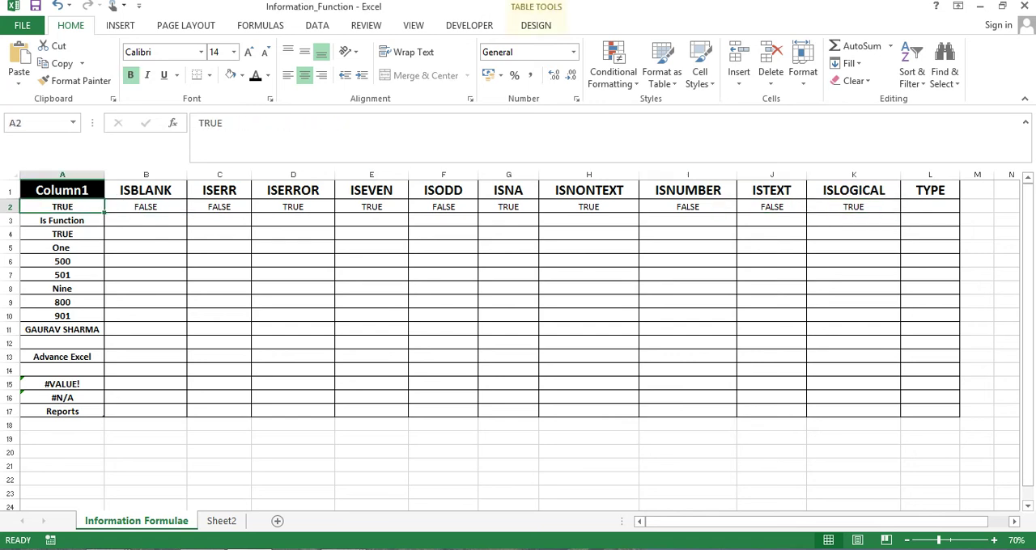
type("FALSE")
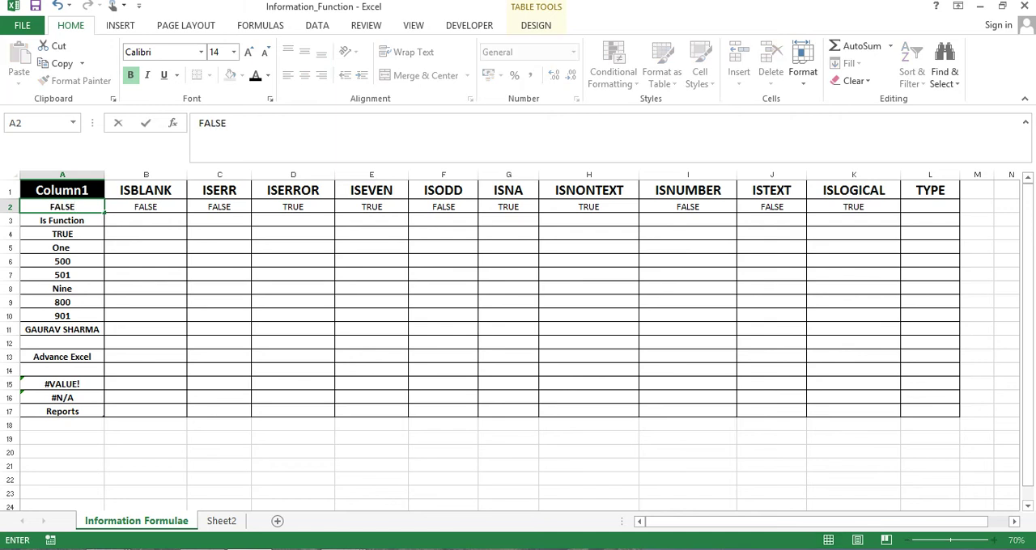
key("Return")
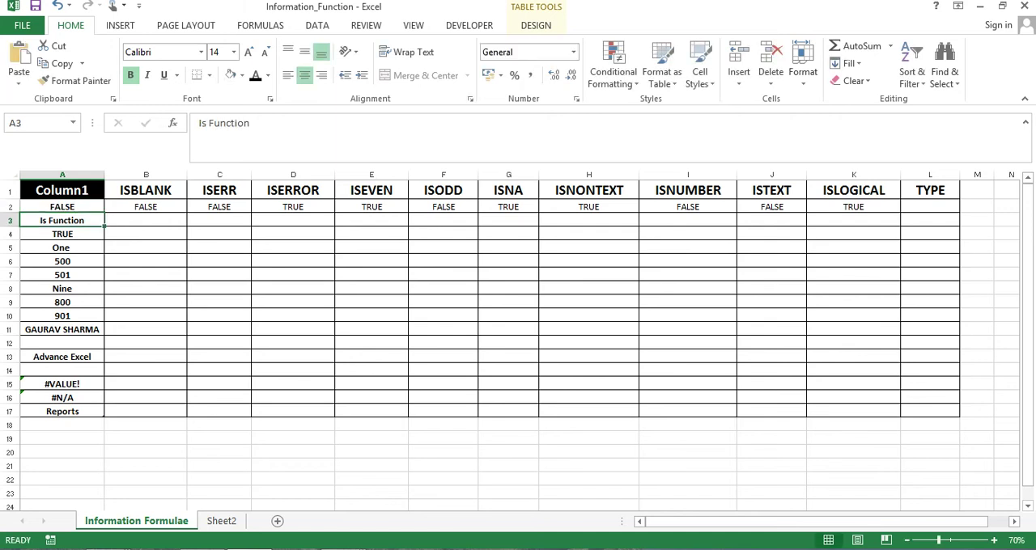
key("Up")
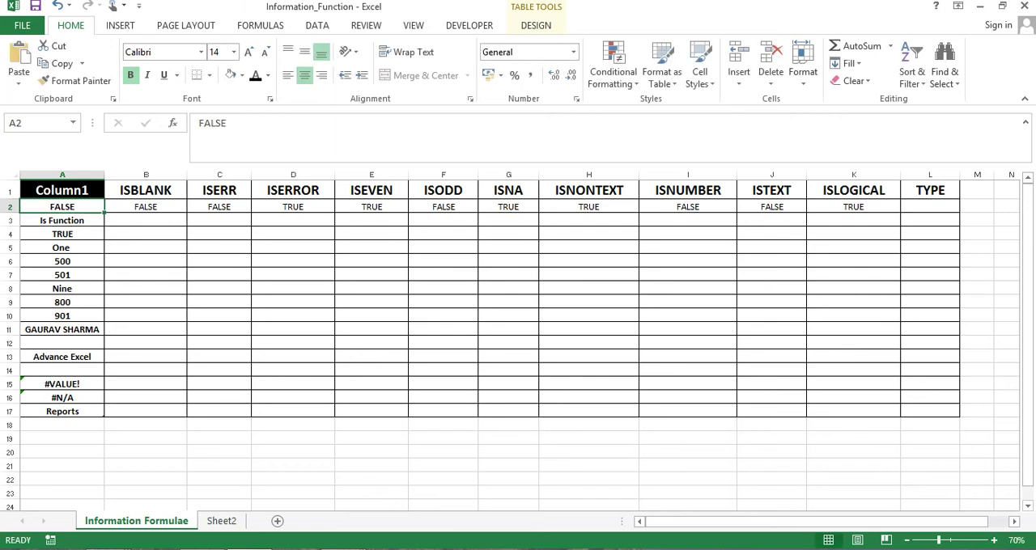
key("Right")
key("Right")
key("Right")
key("Right")
key("Right")
key("Right")
key("Right")
key("Right")
key("Right")
key("Right")
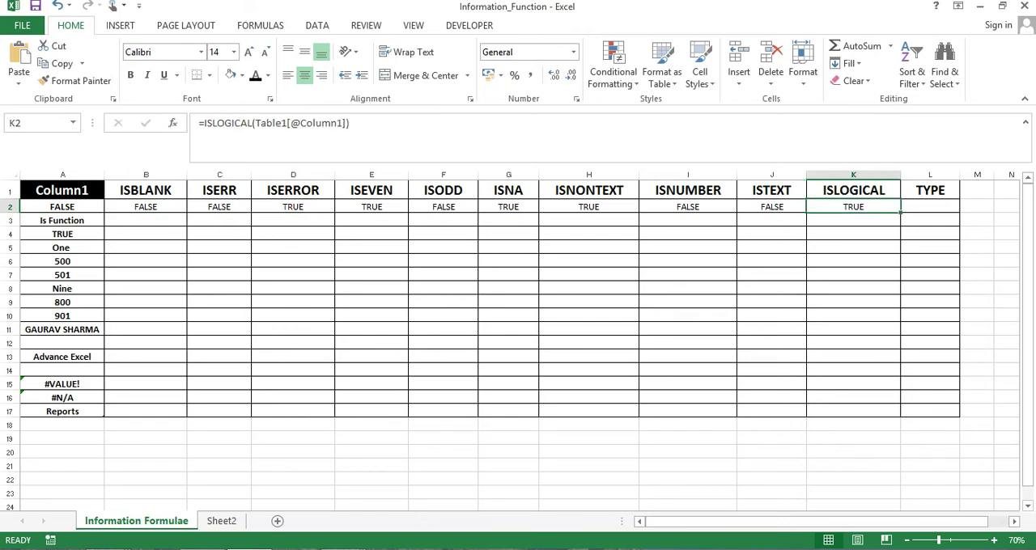
Change the value in A2 to the text ASDFSAD and check the ISLOGICAL result in K2
key("Left")
key("Left")
key("Left")
key("Left")
key("Left")
key("Left")
key("Left")
key("Left")
key("Left")
key("Left")
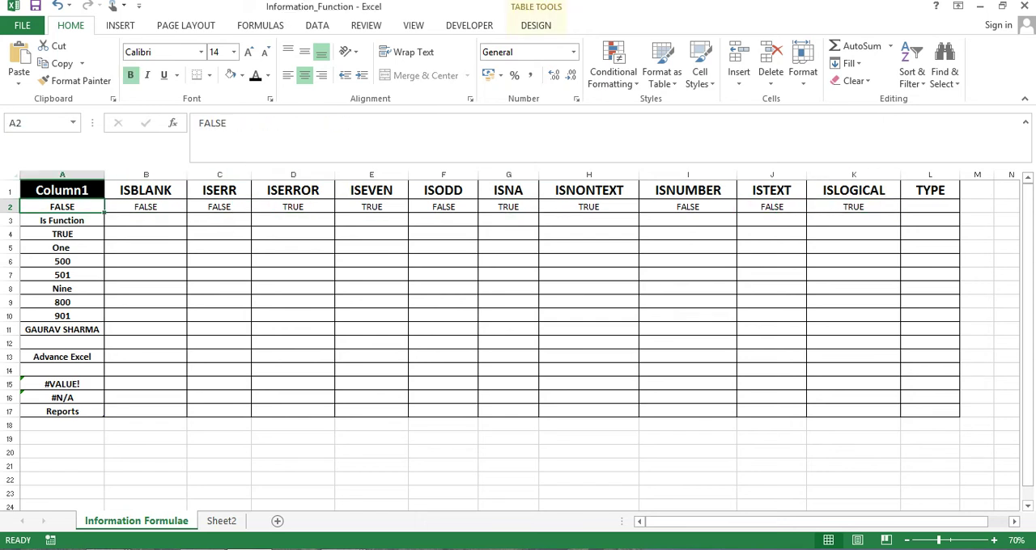
type("ASDFSAD")
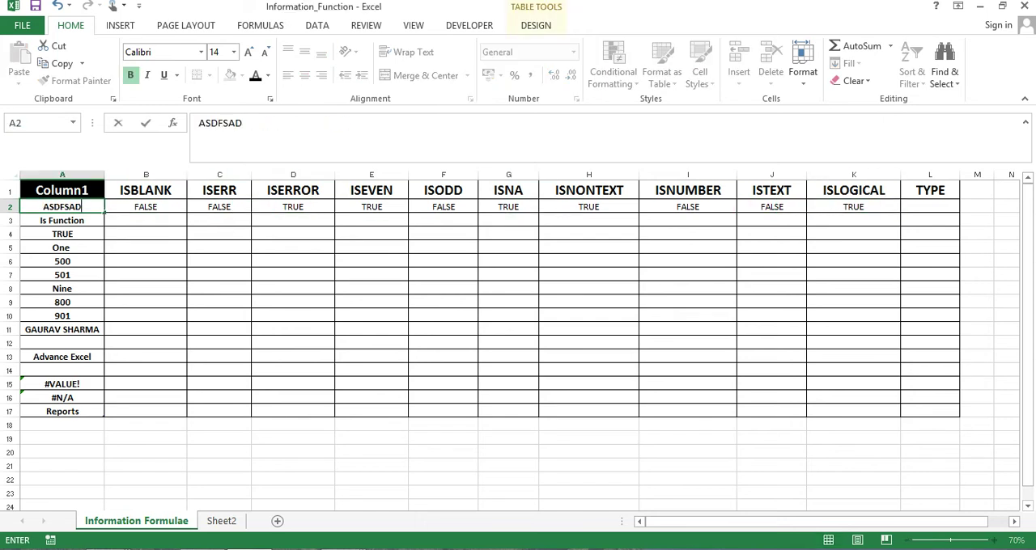
key("Return")
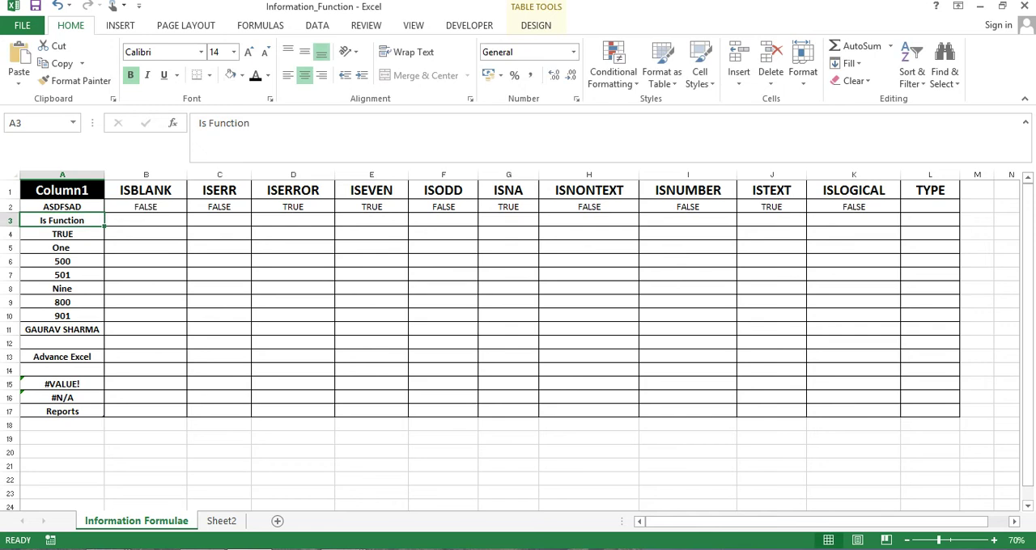
key("Right")
key("Right")
key("Right")
key("Right")
key("Right")
key("Right")
key("Right")
key("Right")
key("Right")
key("Right")
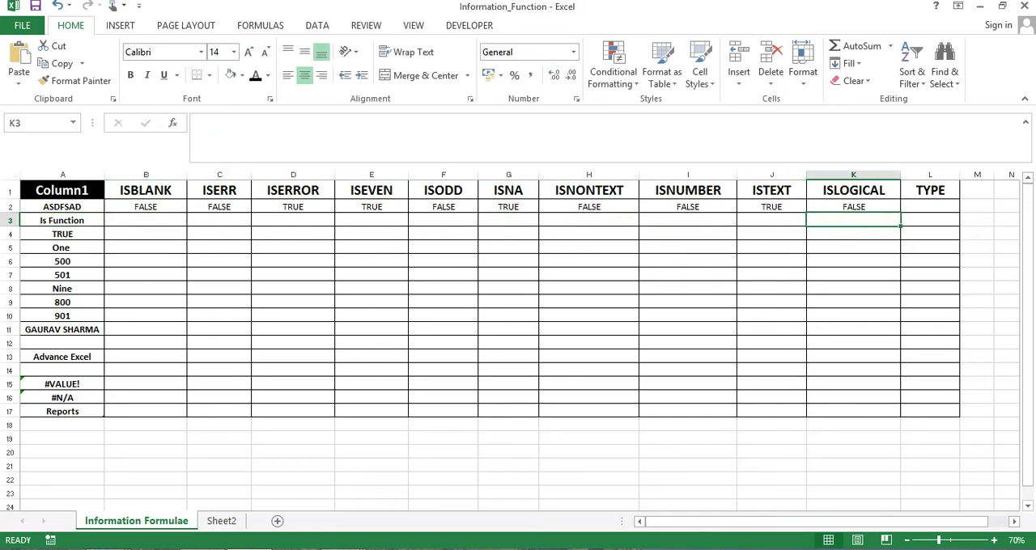
key("Up")
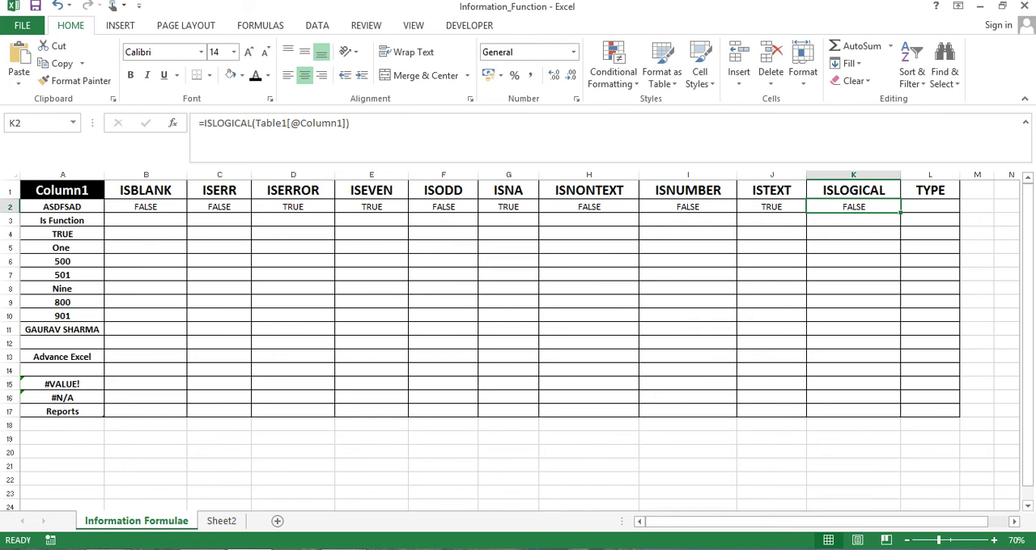
key("Right")
key("Up")
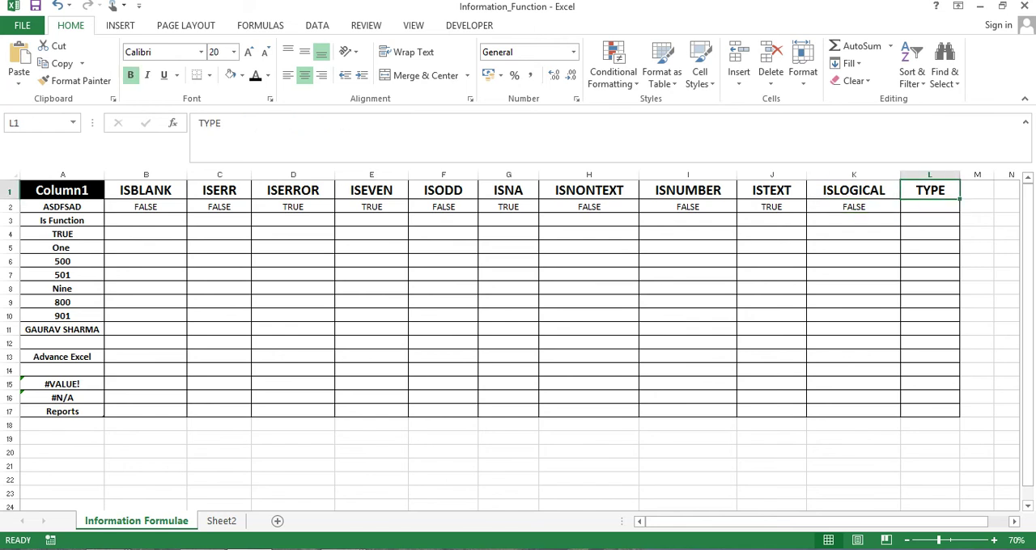
key("Down")
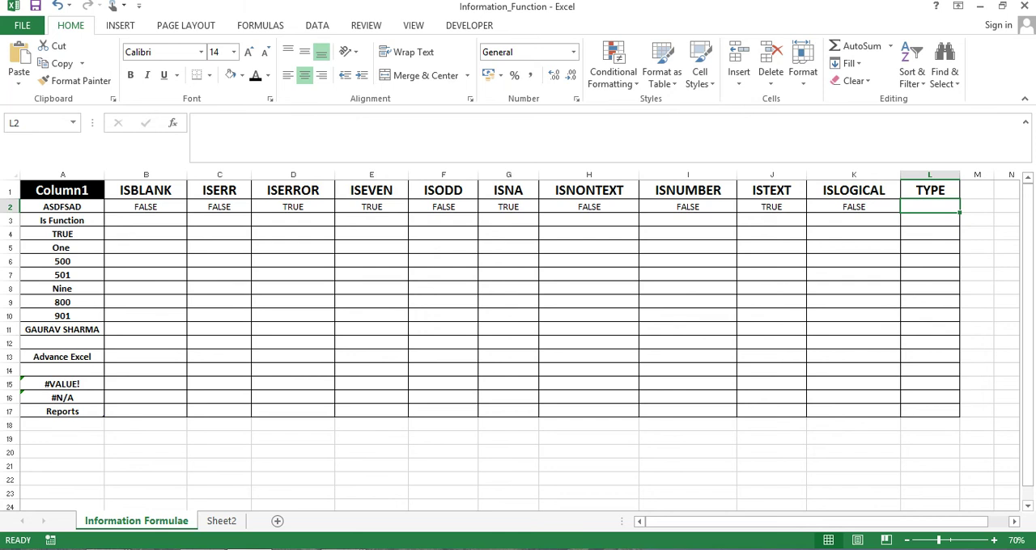
type("=")
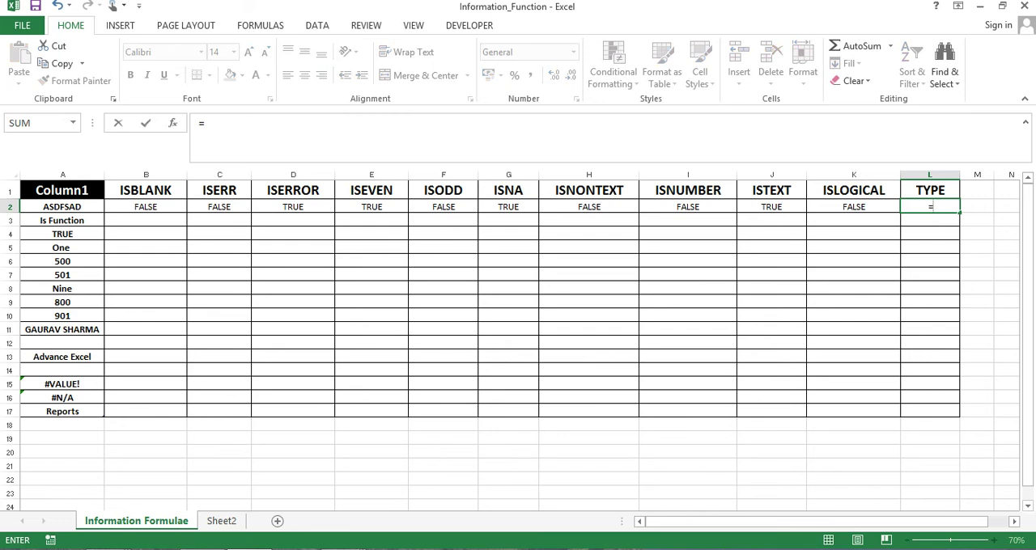
type("TYP")
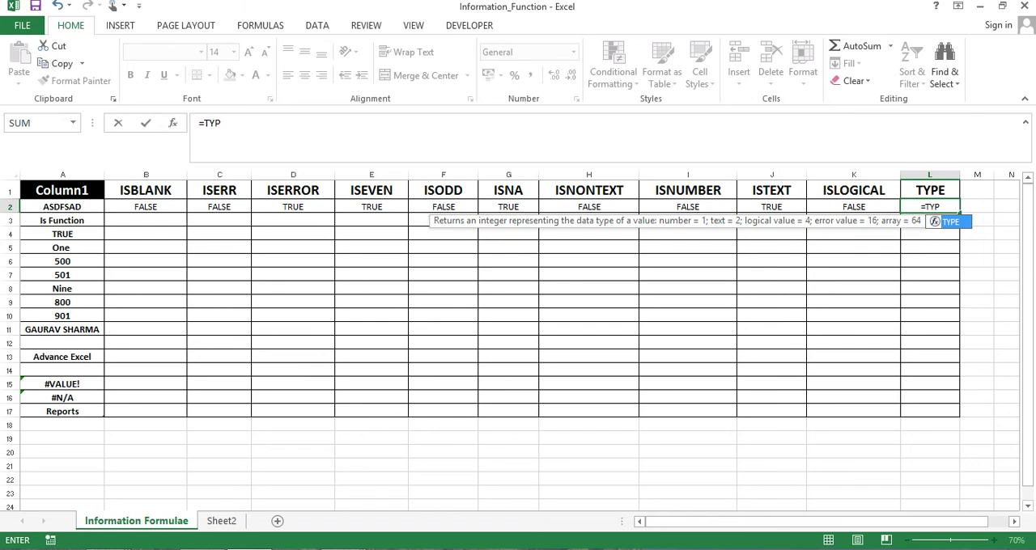
key("Tab")
key("Left")
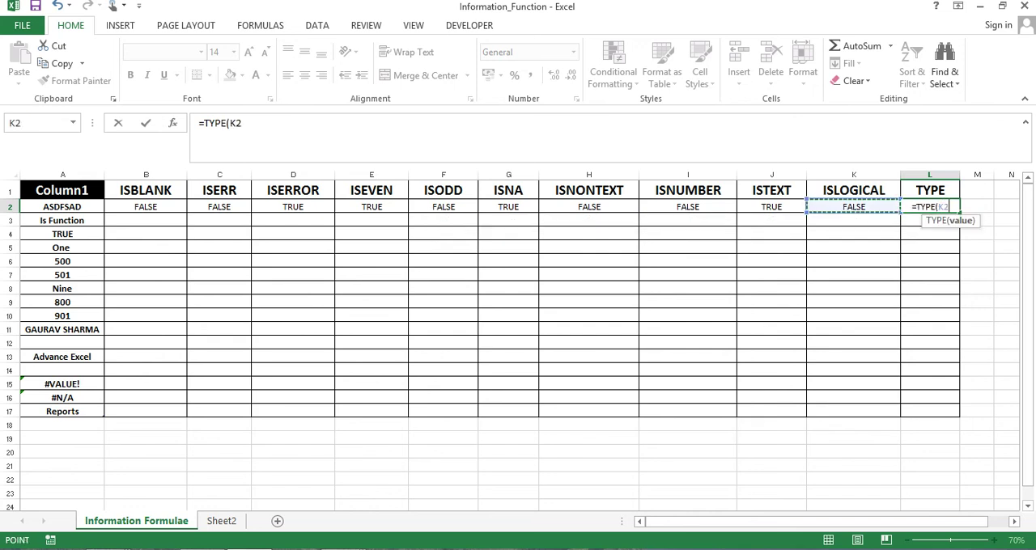
key("Left")
key("Left")
key("Left")
key("Left")
key("Left")
key("Left")
key("Left")
key("Left")
key("Left")
key("Left")
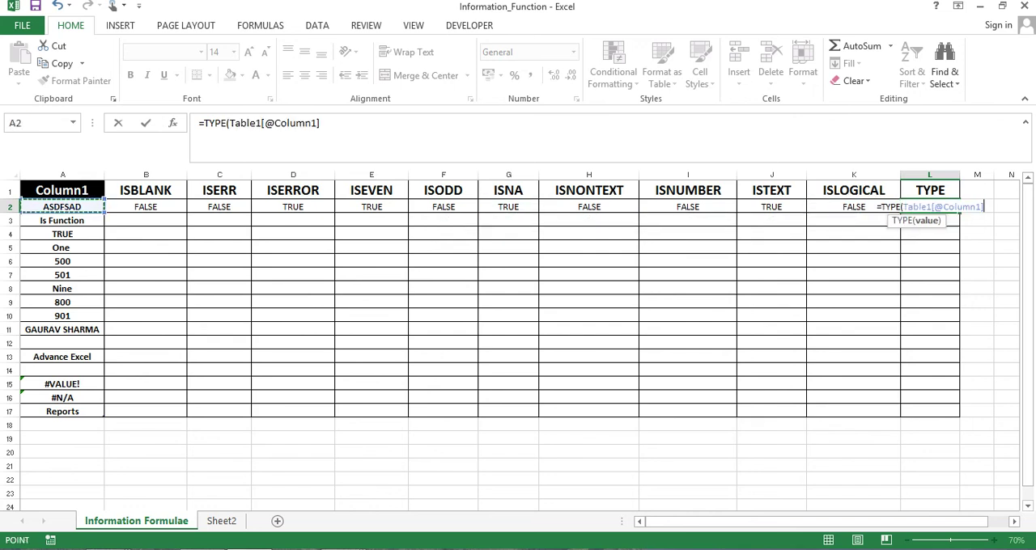
type(")")
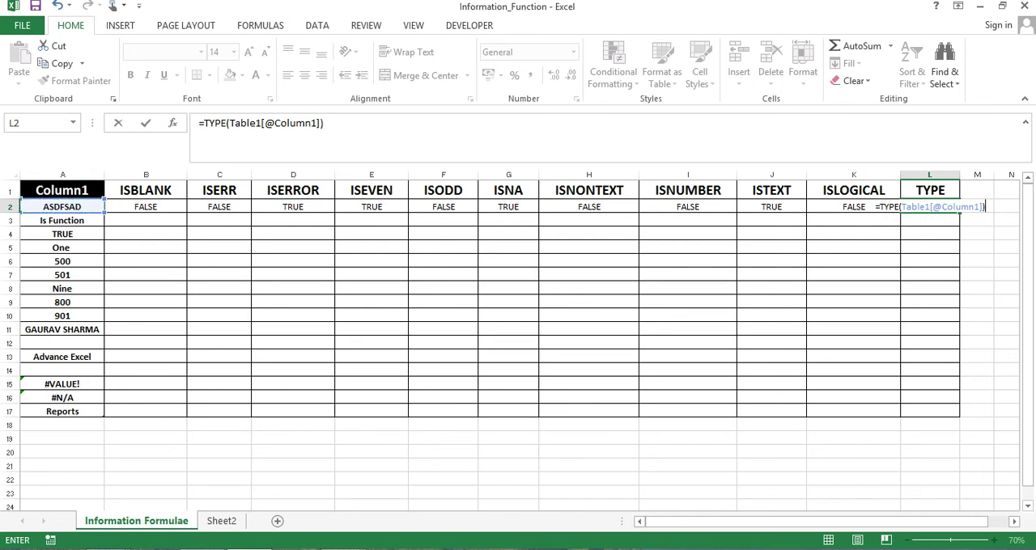
key("Return")
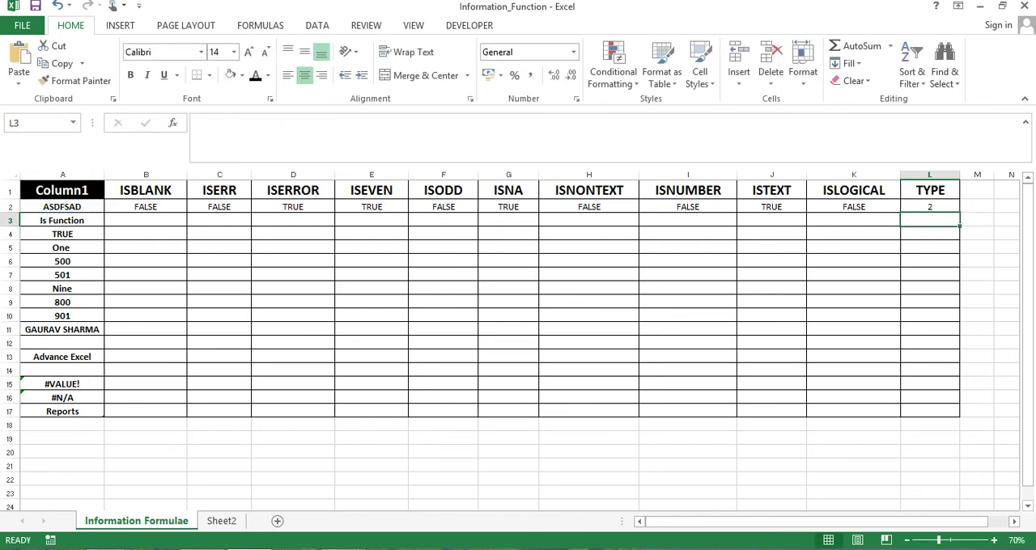
Fill the TYPE formula from L2 down through L17 for all the Column1 values
key("Left")
key("Up")
key("Right")
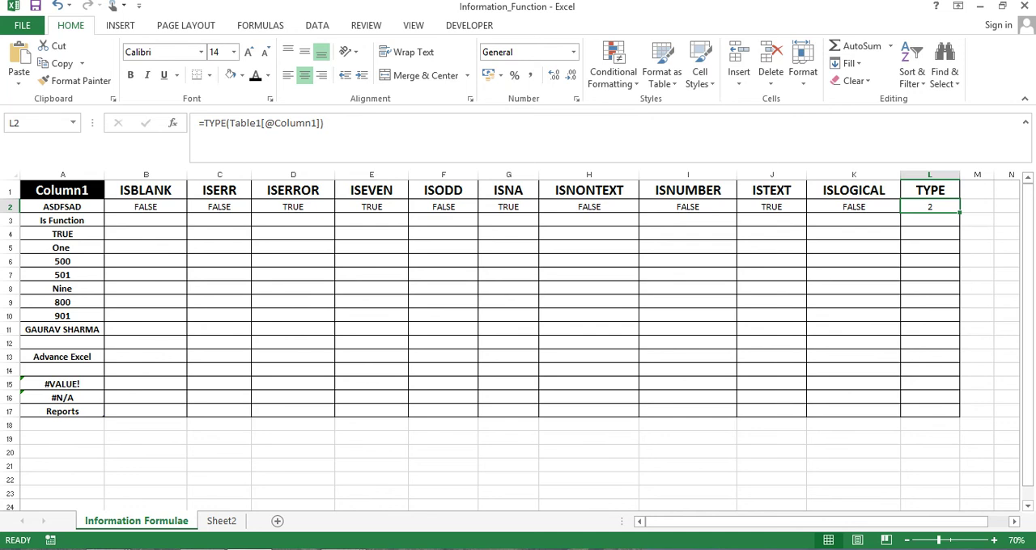
key("Down")
key("Up")
key("shift+Down")
key("shift+Down")
key("shift+Down")
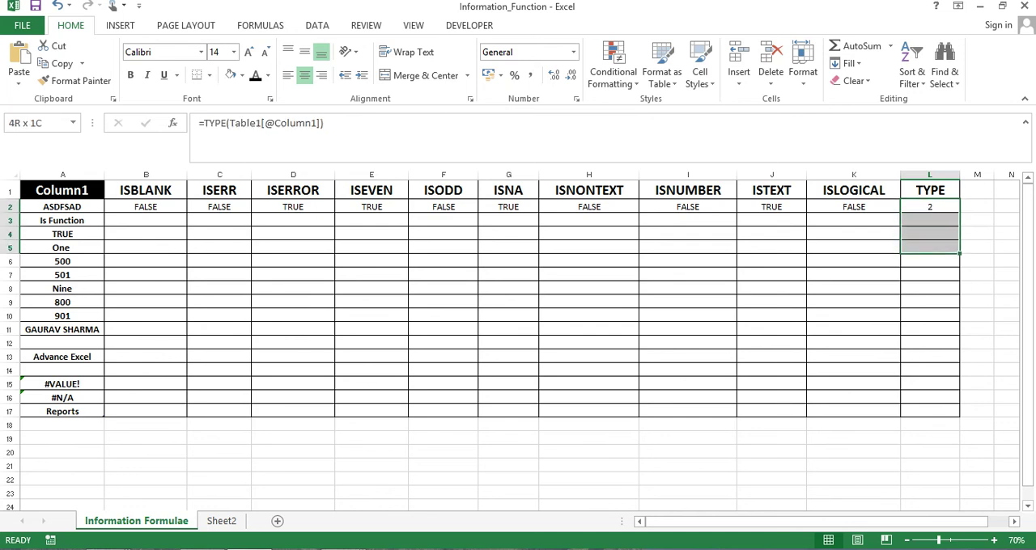
key("shift+Down")
key("shift+Down")
key("shift+Down")
key("shift+Down")
key("shift+Down")
key("shift+Down")
key("shift+Down")
key("shift+Down")
key("shift+Down")
key("shift+Down")
key("shift+Down")
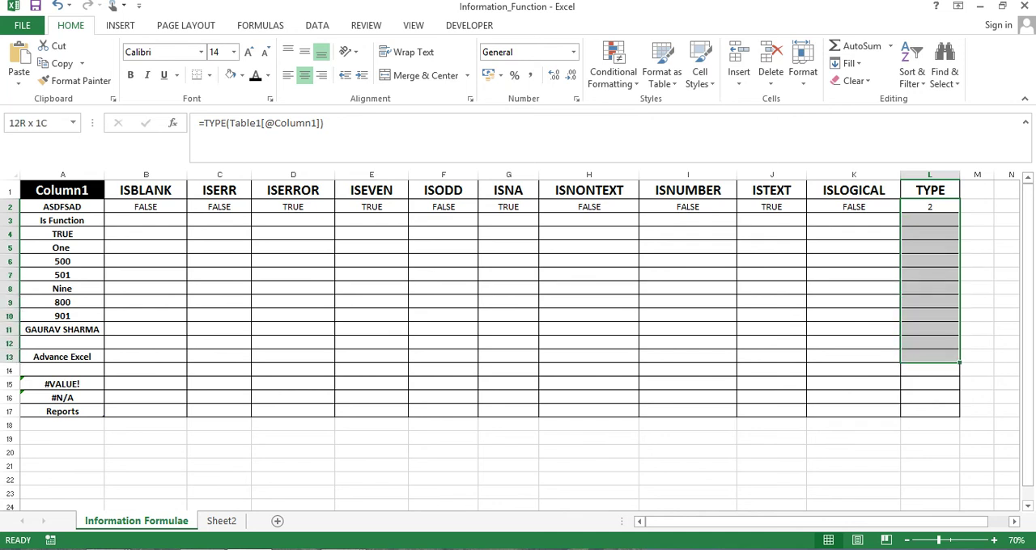
key("shift+Down")
key("ctrl+d")
Compare the TYPE result in L4 with the logical value in A4
key("Down")
key("Down")
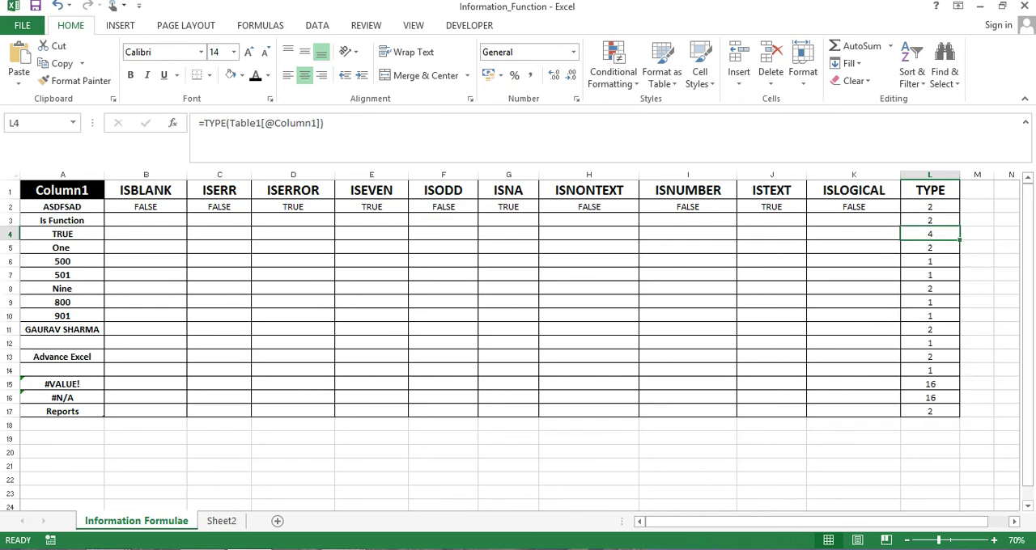
key("Left")
key("Left")
key("Left")
key("Left")
key("Left")
key("Left")
key("Left")
key("Left")
key("Left")
key("Left")
key("Left")
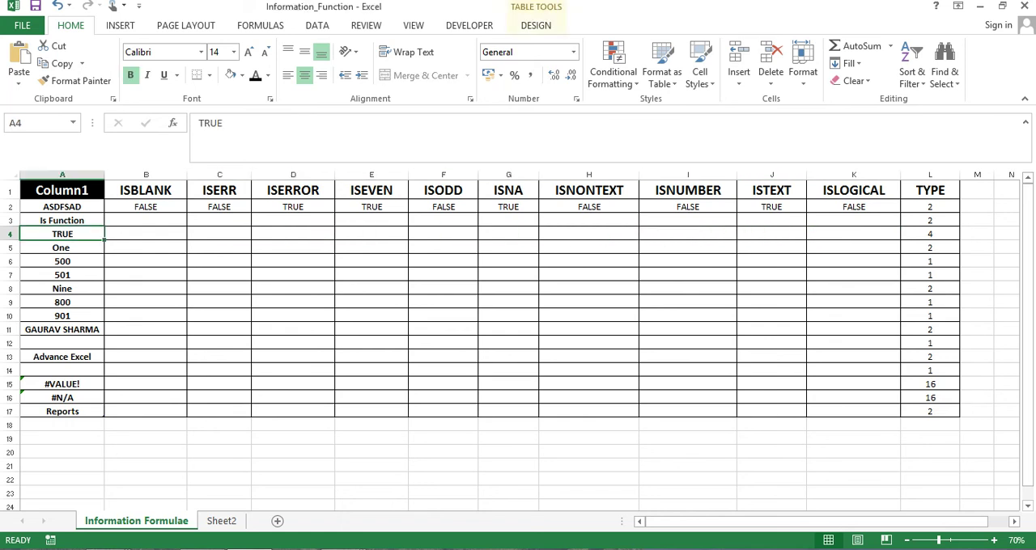
key("Right")
key("Right")
key("Right")
key("Right")
key("Right")
key("Right")
key("Right")
key("Right")
key("Right")
key("Right")
key("Right")
key("Right")
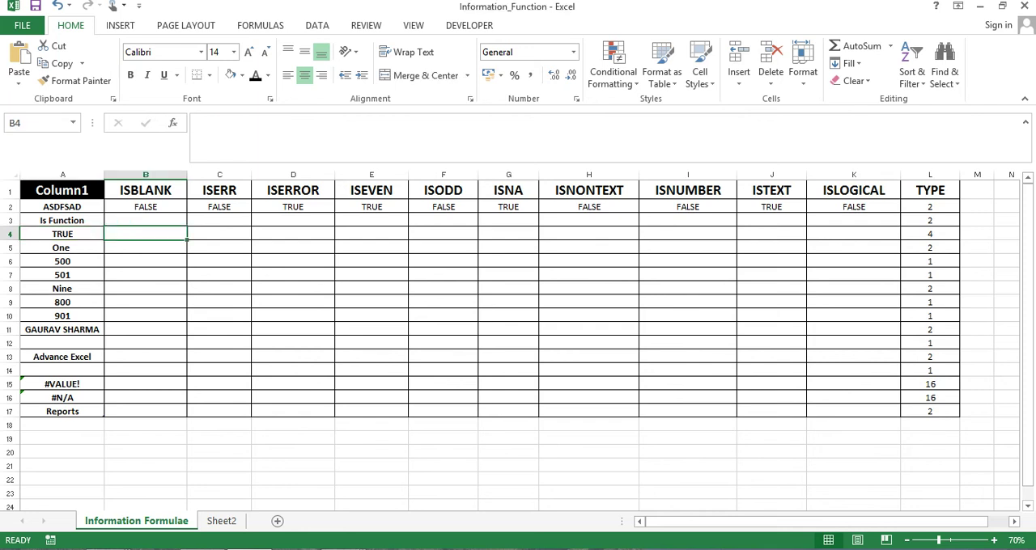
Review the TYPE results in column L from L4 down to the error-value row at L15
key("Left")
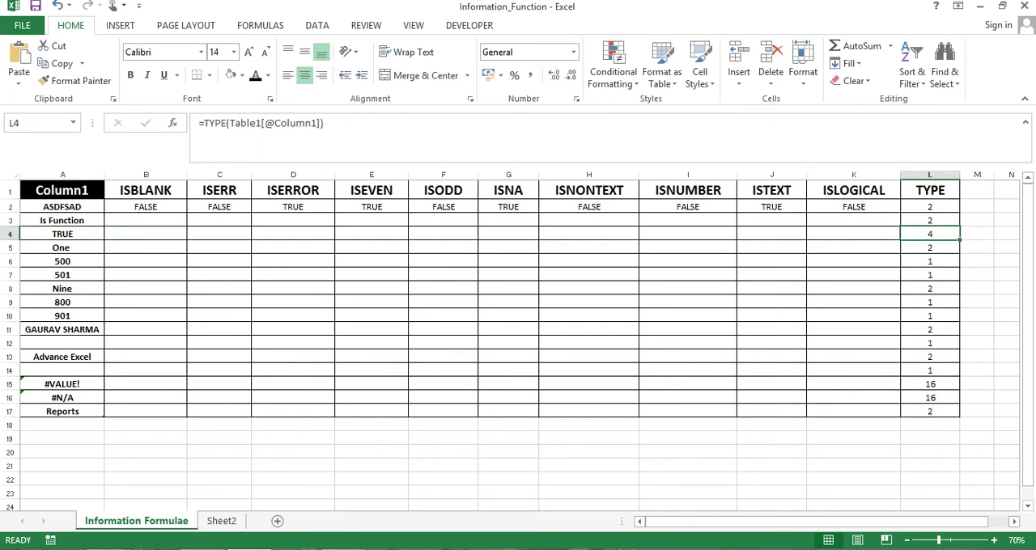
key("Down")
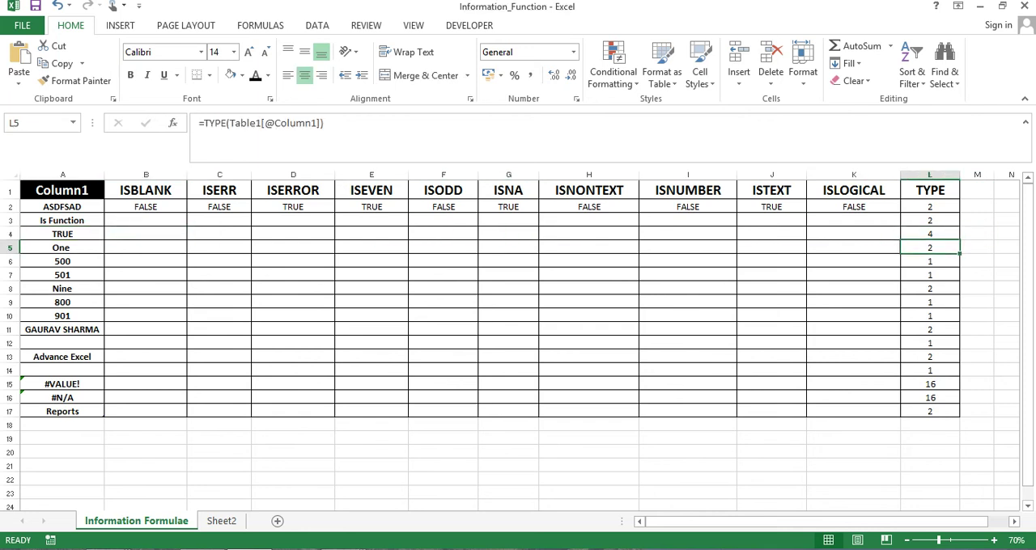
key("Down")
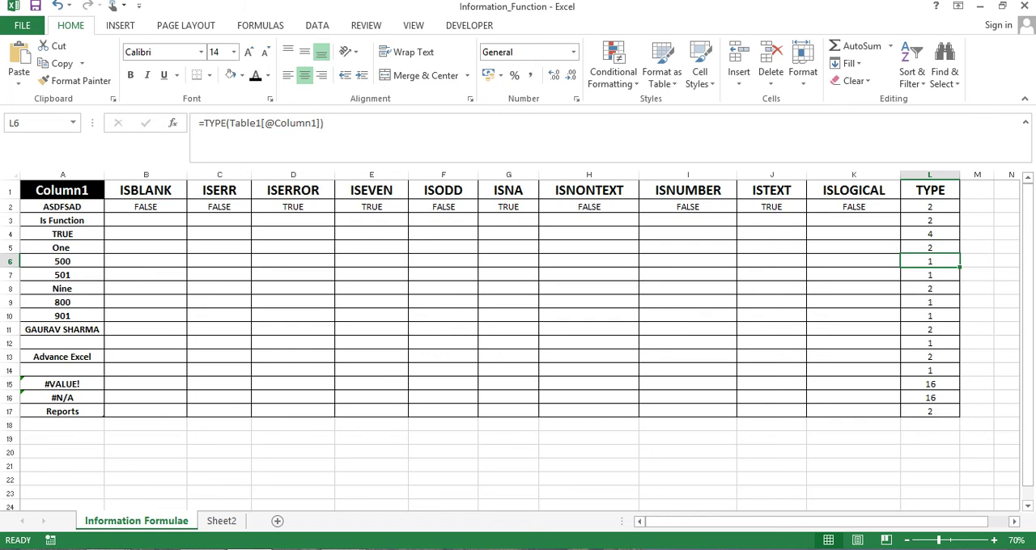
key("Down")
key("Down")
key("Down")
key("Down")
key("Down")
key("Down")
key("Down")
key("Down")
key("Down")
key("Down")
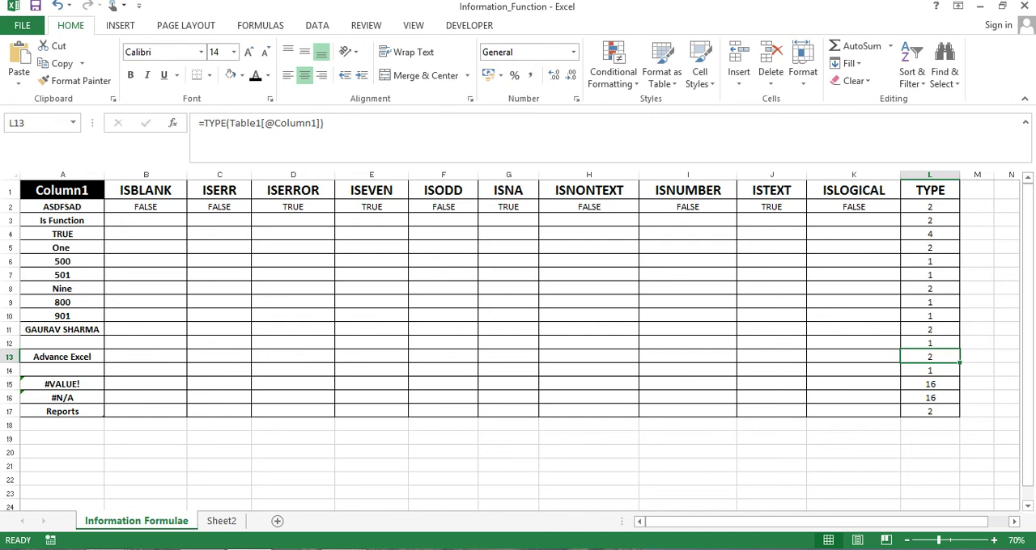
key("Up")
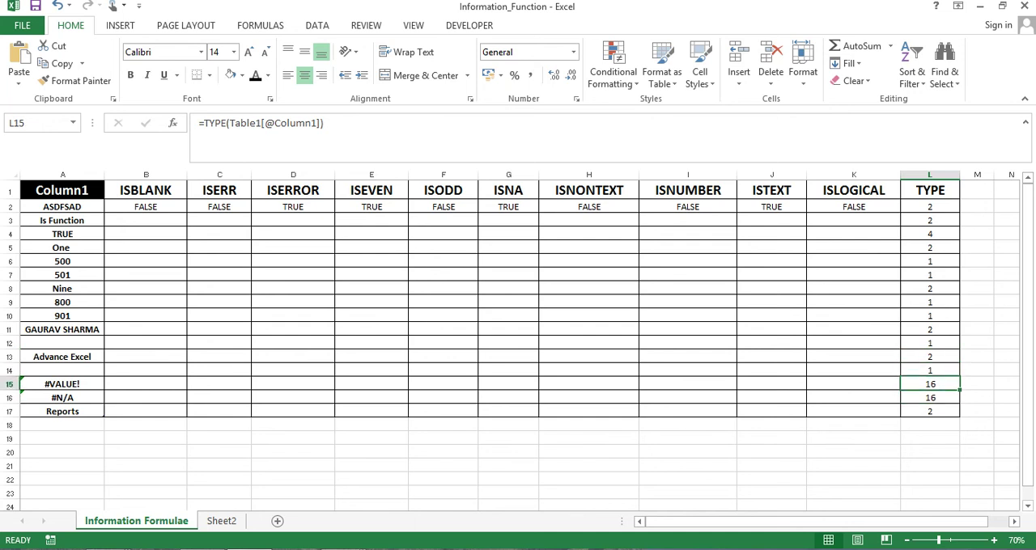
Compare the TYPE results in L15 and L16 with the #VALUE! and #N/A errors in A15 and A16
key("Left")
key("Left")
key("Left")
key("Left")
key("Left")
key("Left")
key("Left")
key("Left")
key("Left")
key("Left")
key("Left")
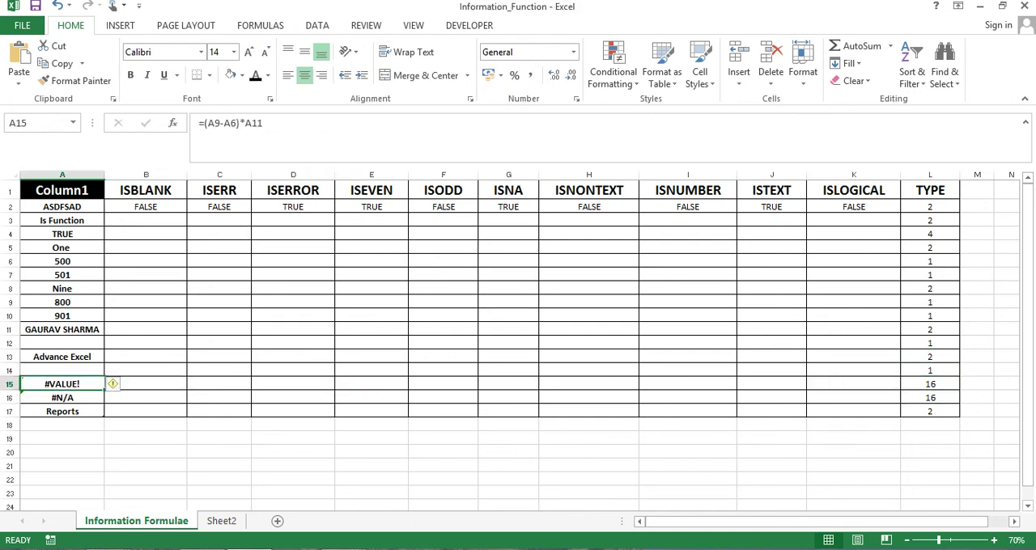
key("Down")
key("Right")
key("Right")
key("Right")
key("Right")
key("Right")
key("Right")
key("Right")
key("Right")
key("Right")
key("Right")
key("Right")
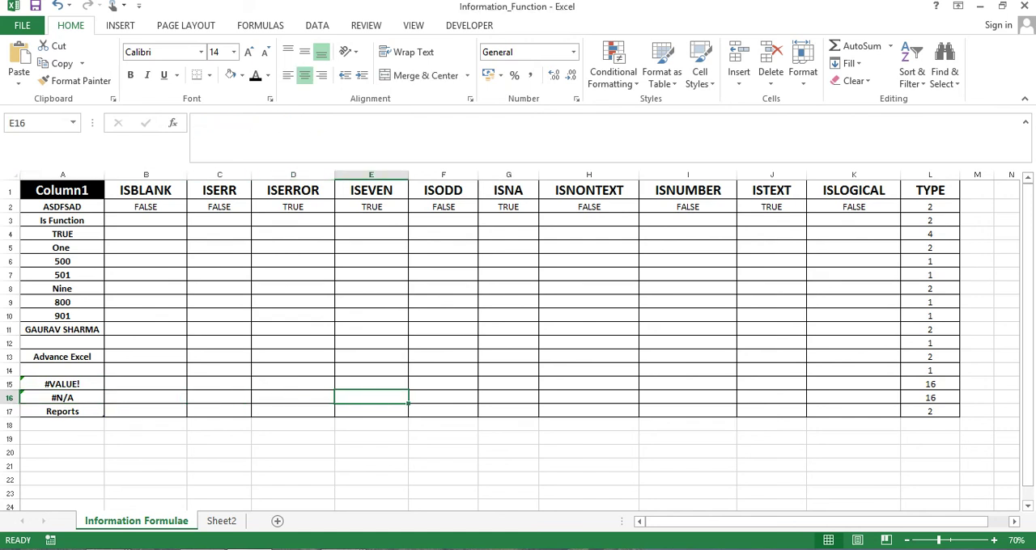
key("Up")
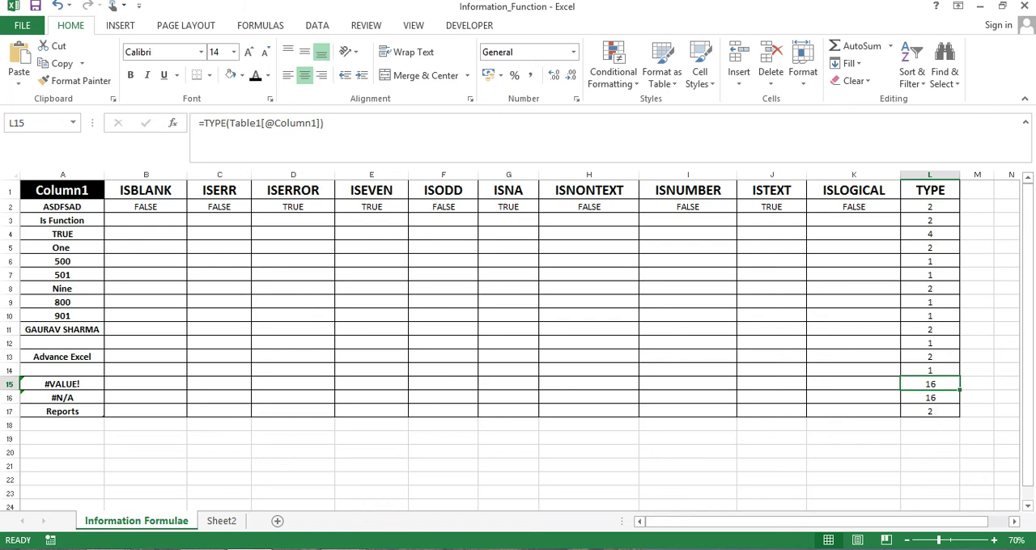
Recheck the TYPE formula in L15 against the formula behind the #VALUE! error in A15
key("Left")
key("Left")
key("Left")
key("Left")
key("Left")
key("Left")
key("Left")
key("Left")
key("Left")
key("Left")
key("Left")
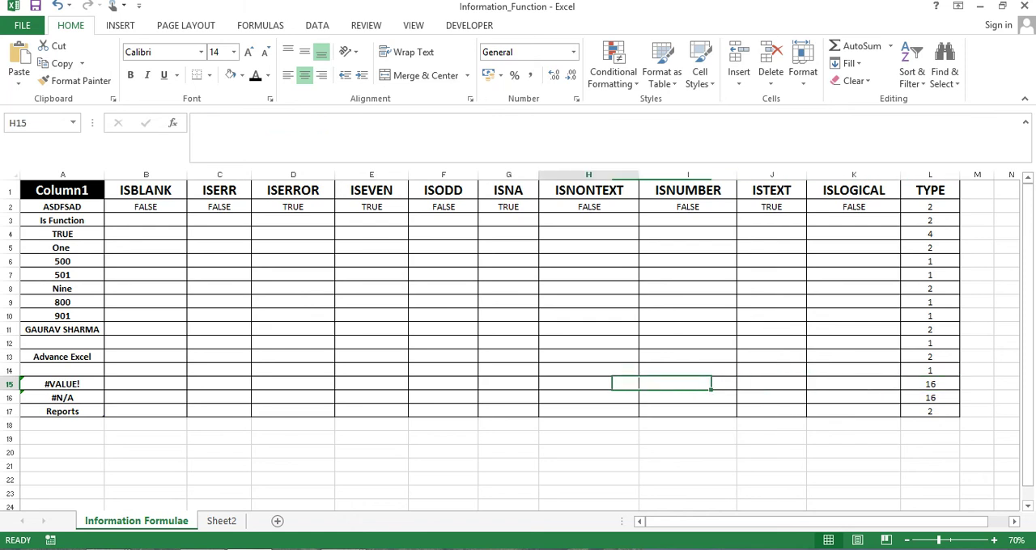
key("Right")
key("Right")
key("Right")
key("Right")
key("Right")
key("Right")
key("Right")
key("Right")
key("Right")
key("Right")
key("Right")
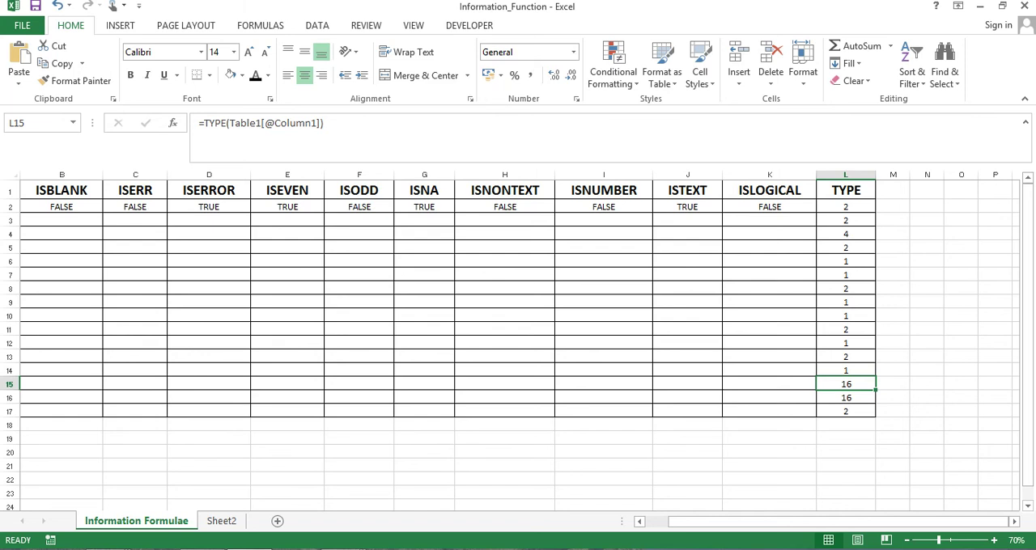
key("Left")
key("Left")
key("Left")
key("Left")
key("Left")
key("Left")
key("Left")
key("Left")
key("Left")
key("Left")
key("Left")
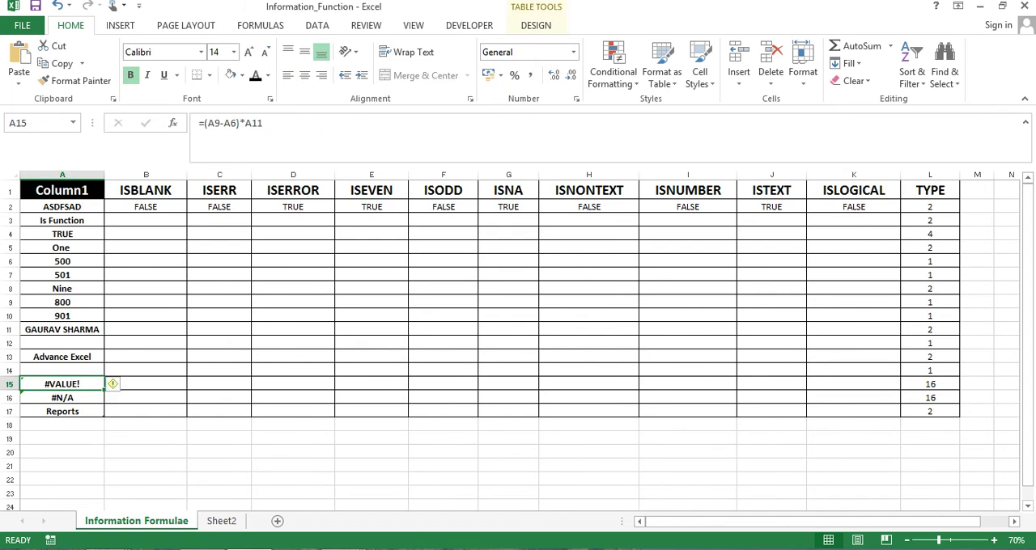